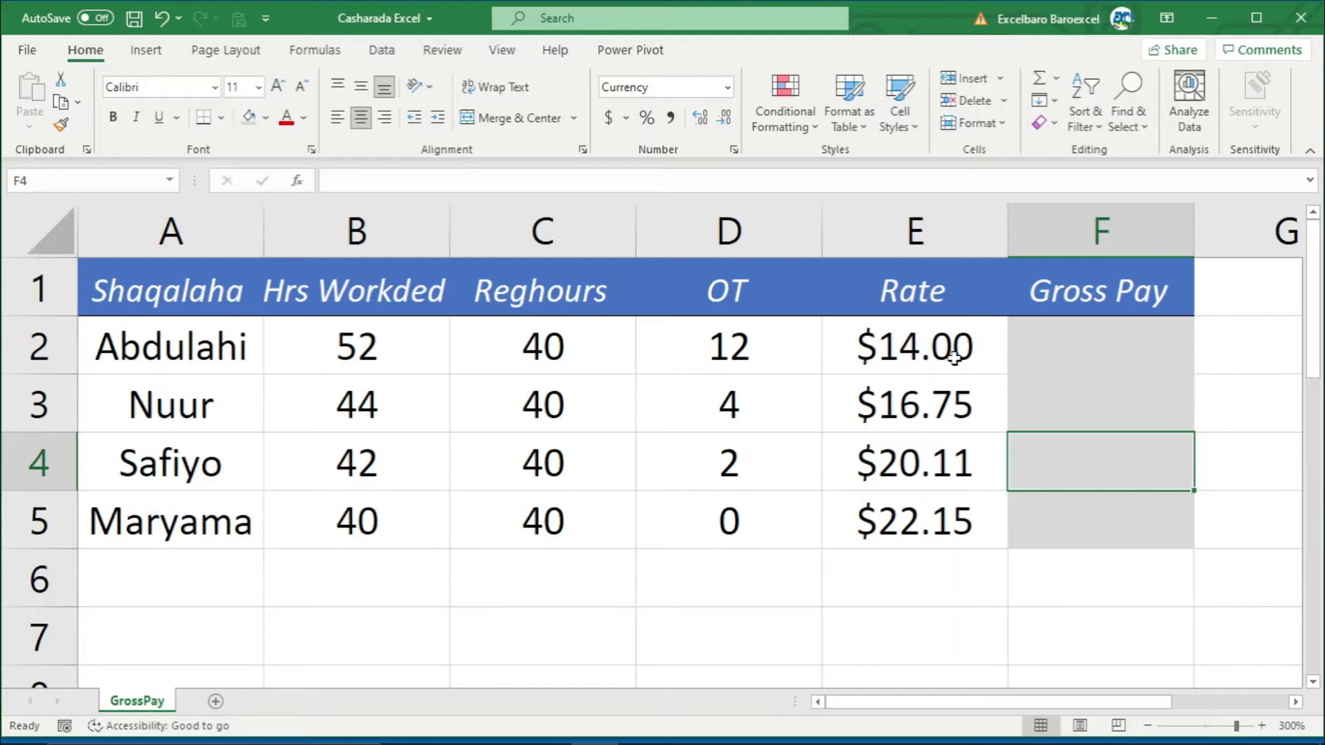
Examine the Rate column, the empty Gross Pay column, and the regular and overtime hours in row 2.
click(1117, 361)
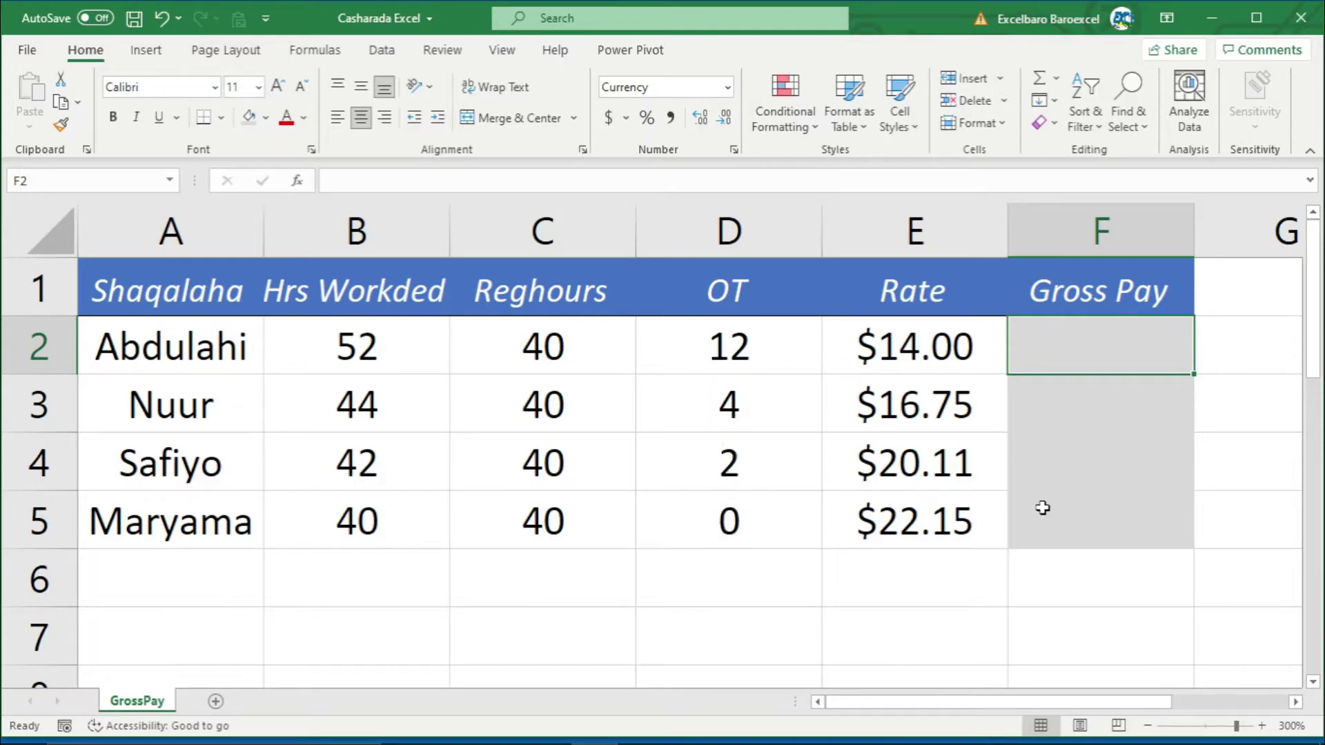
click(920, 356)
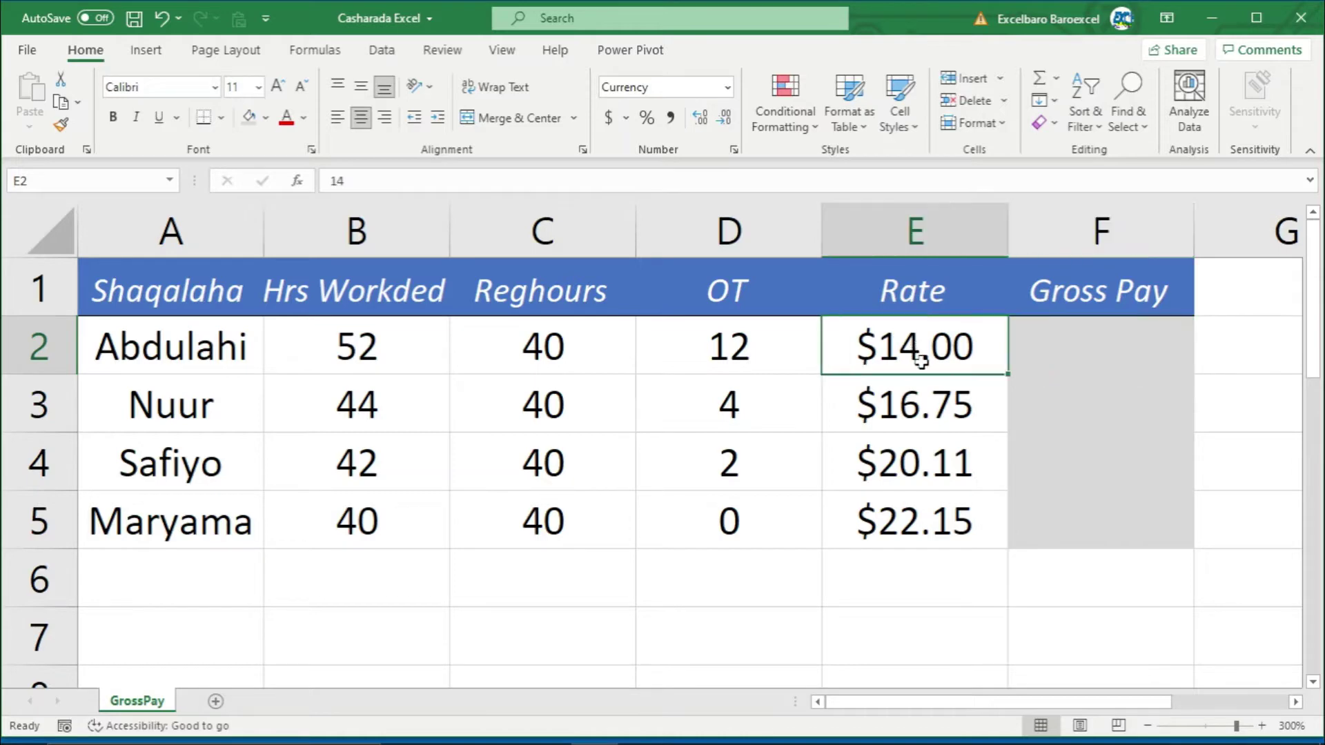
click(950, 523)
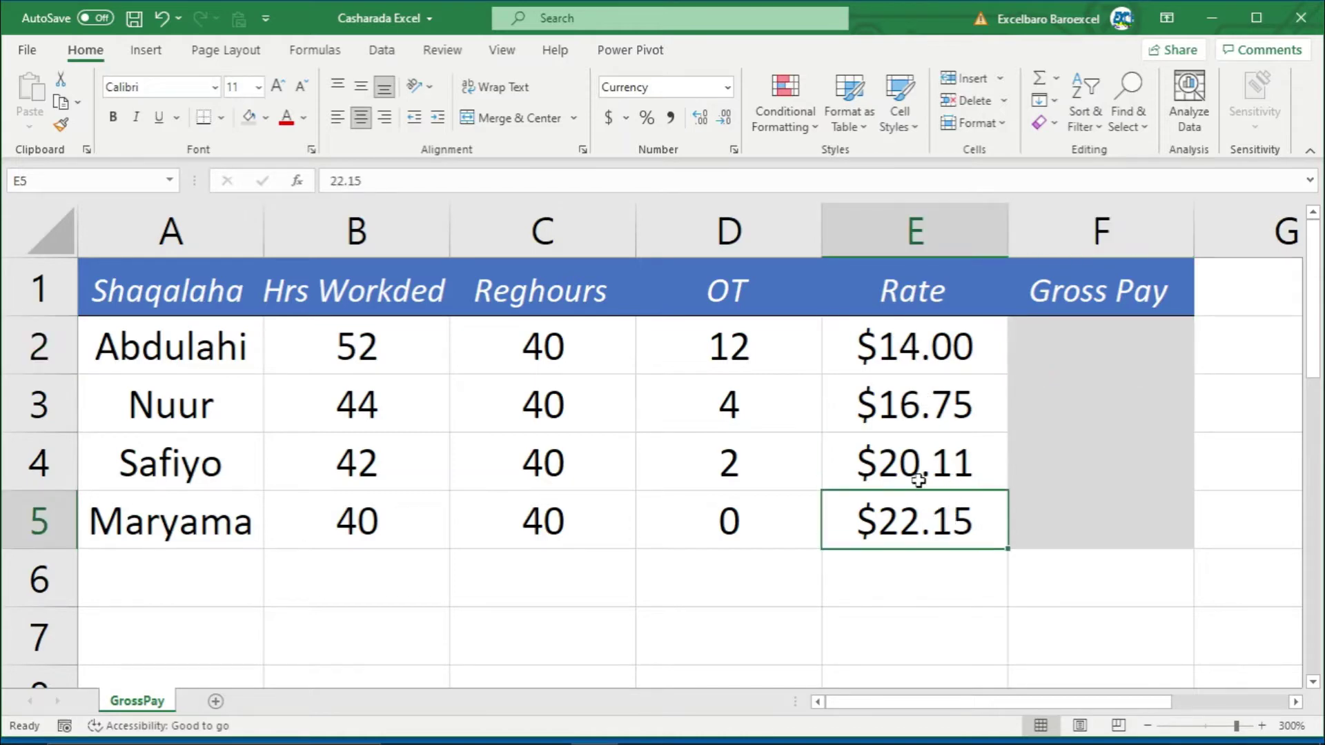
click(918, 349)
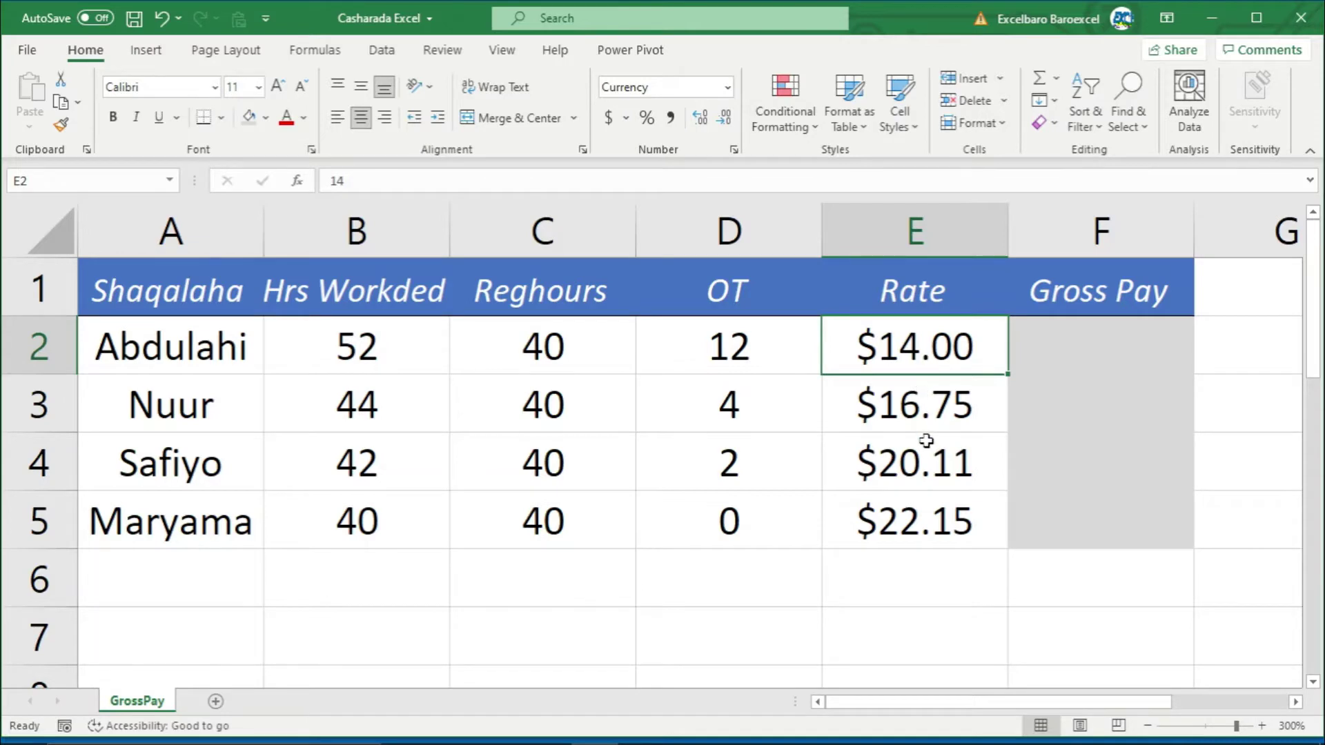
click(933, 530)
click(916, 339)
click(1077, 341)
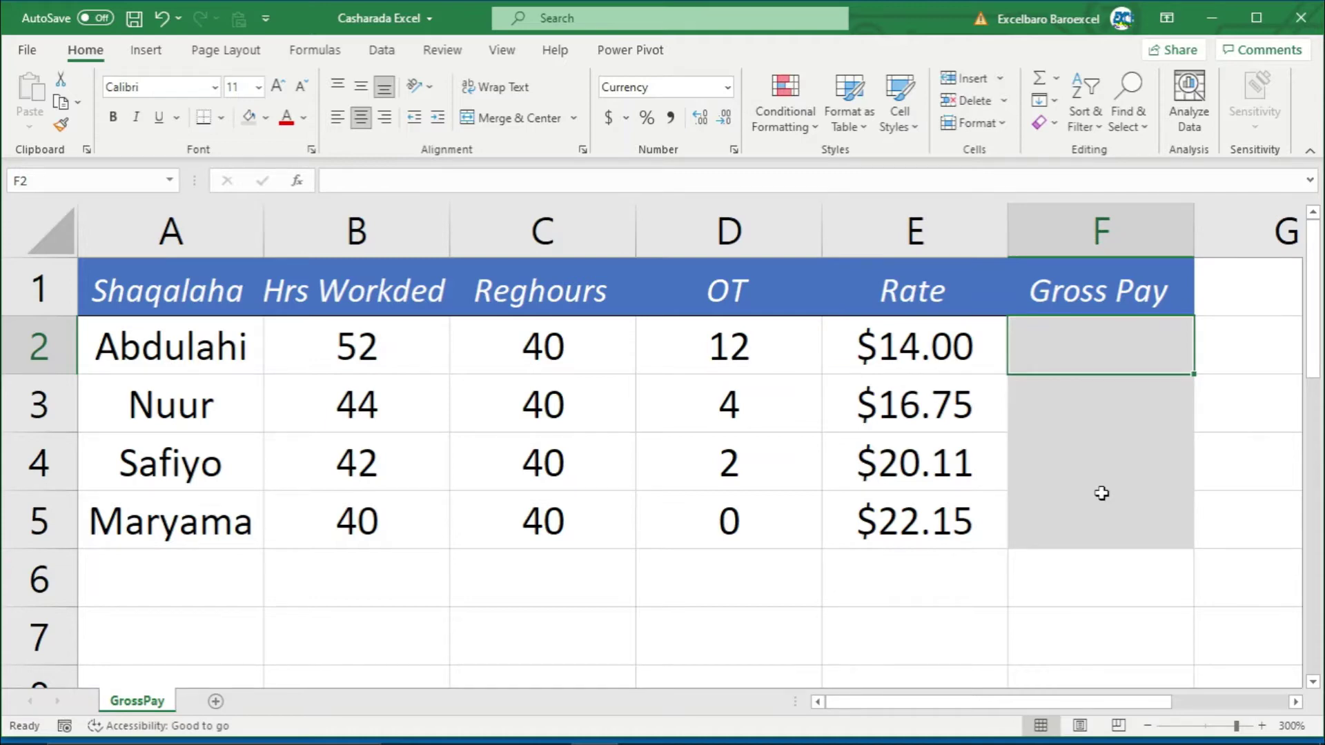
click(913, 357)
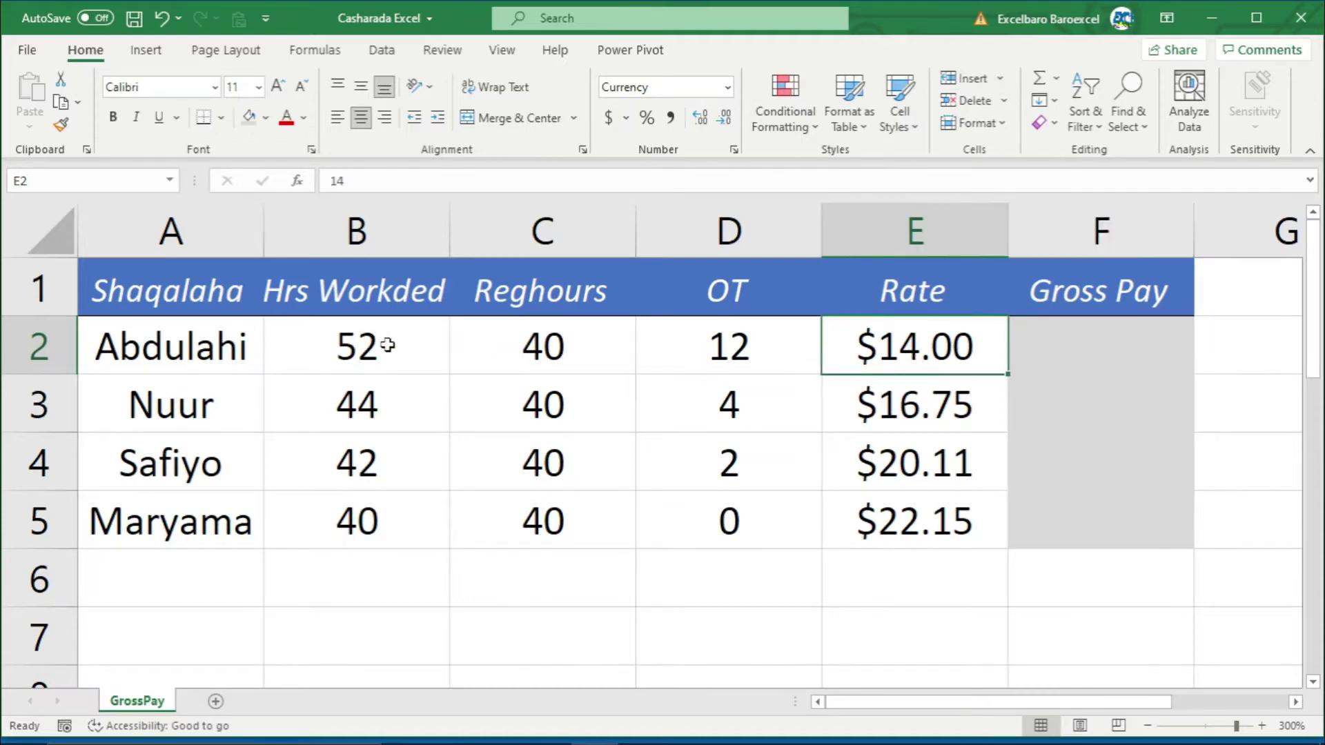
click(545, 352)
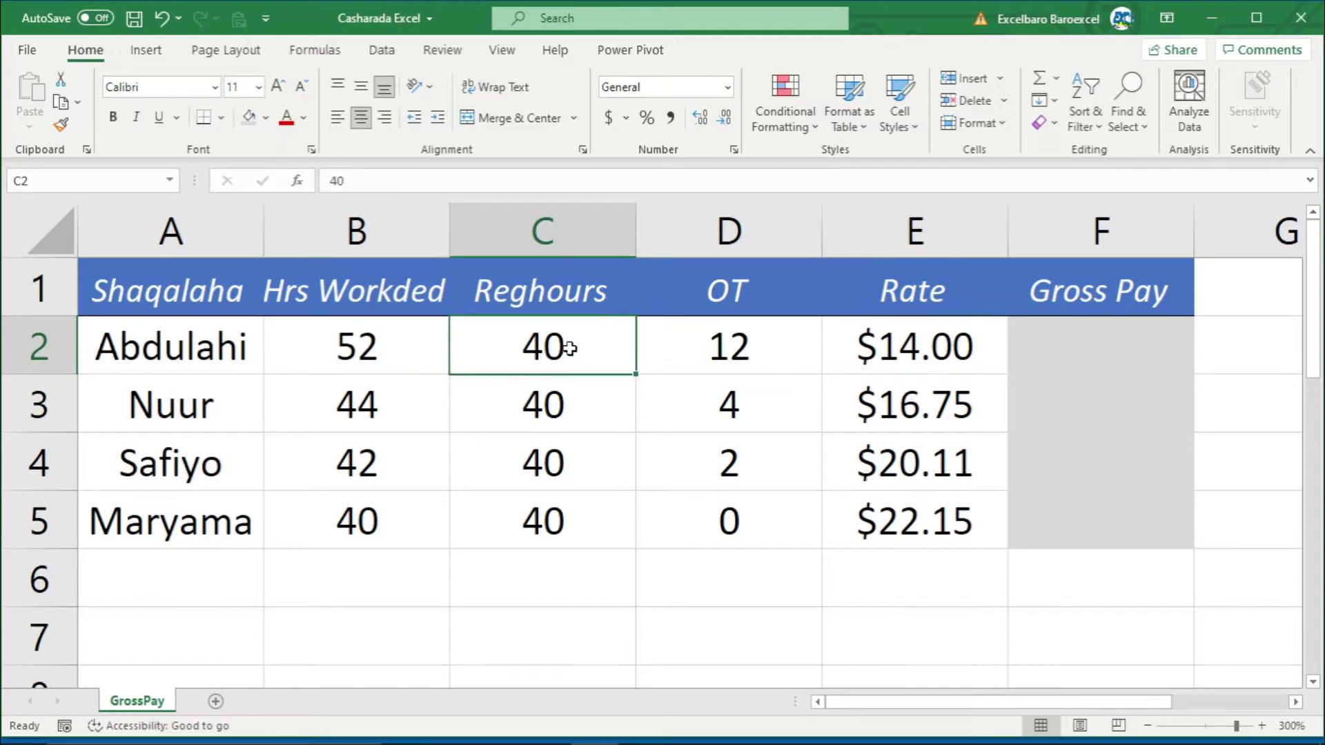
click(733, 345)
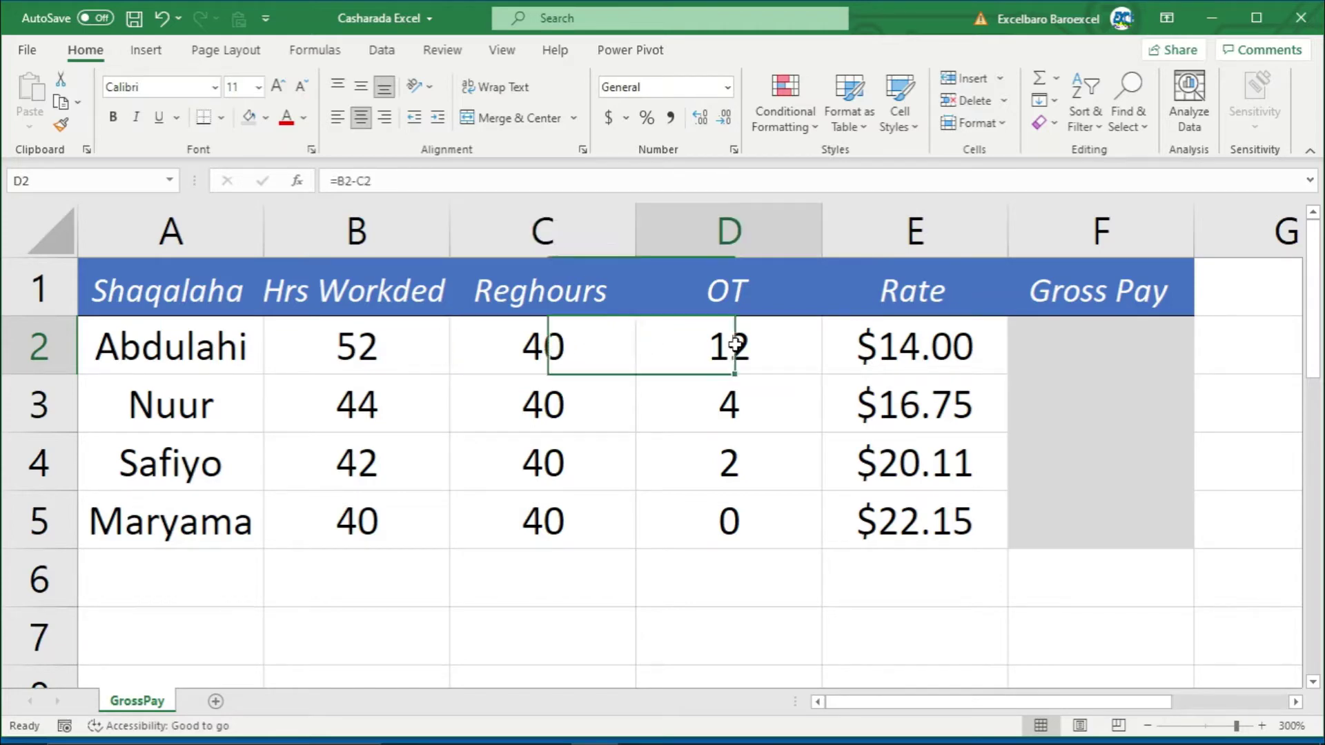
Calculate regular pay in Gross Pay cell F2 with the formula =(C2*E2).
click(1090, 352)
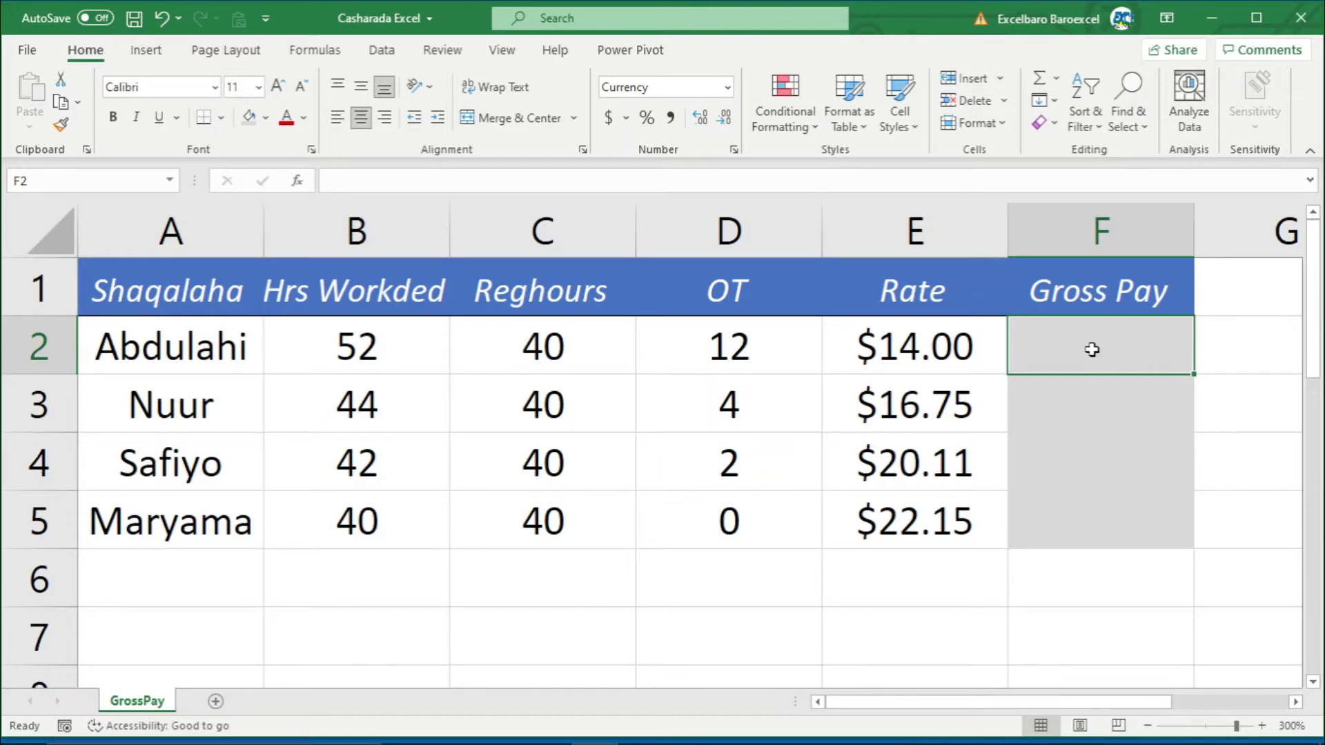
text(=)
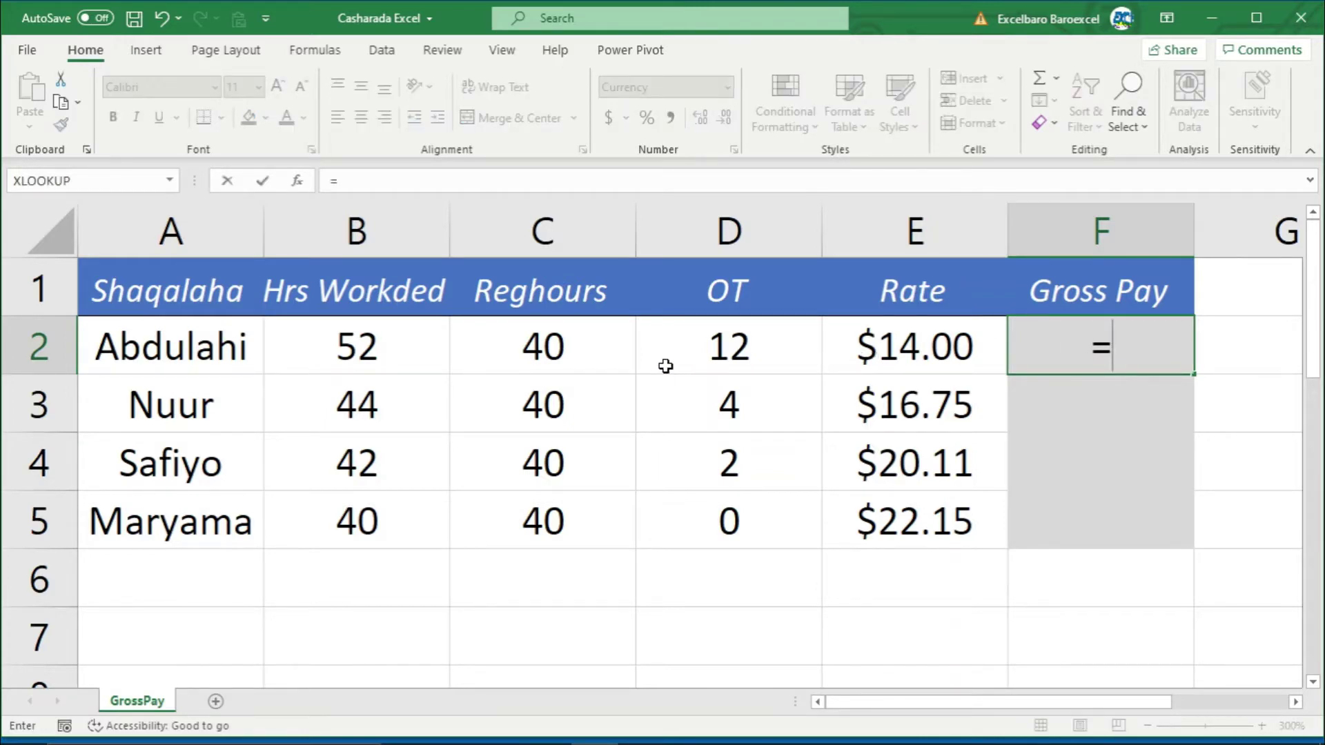
click(373, 179)
text(()
click(557, 348)
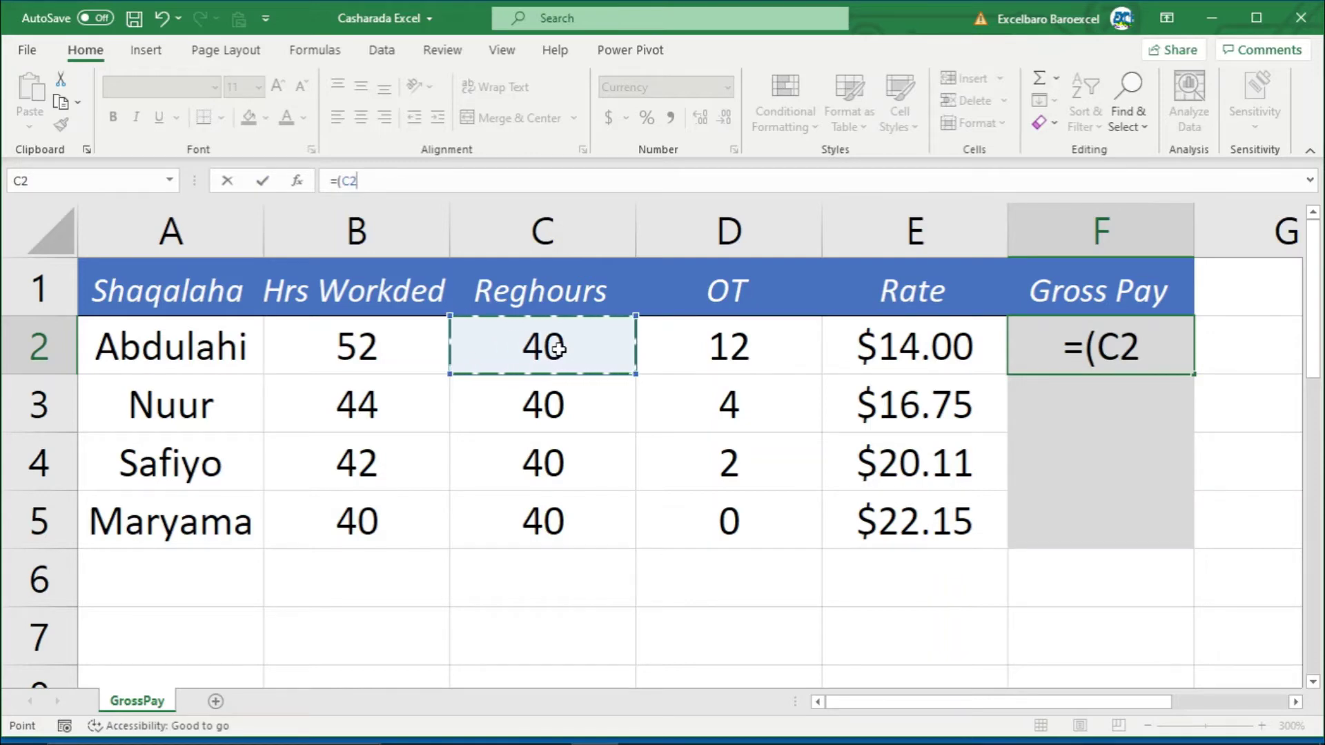
text(*)
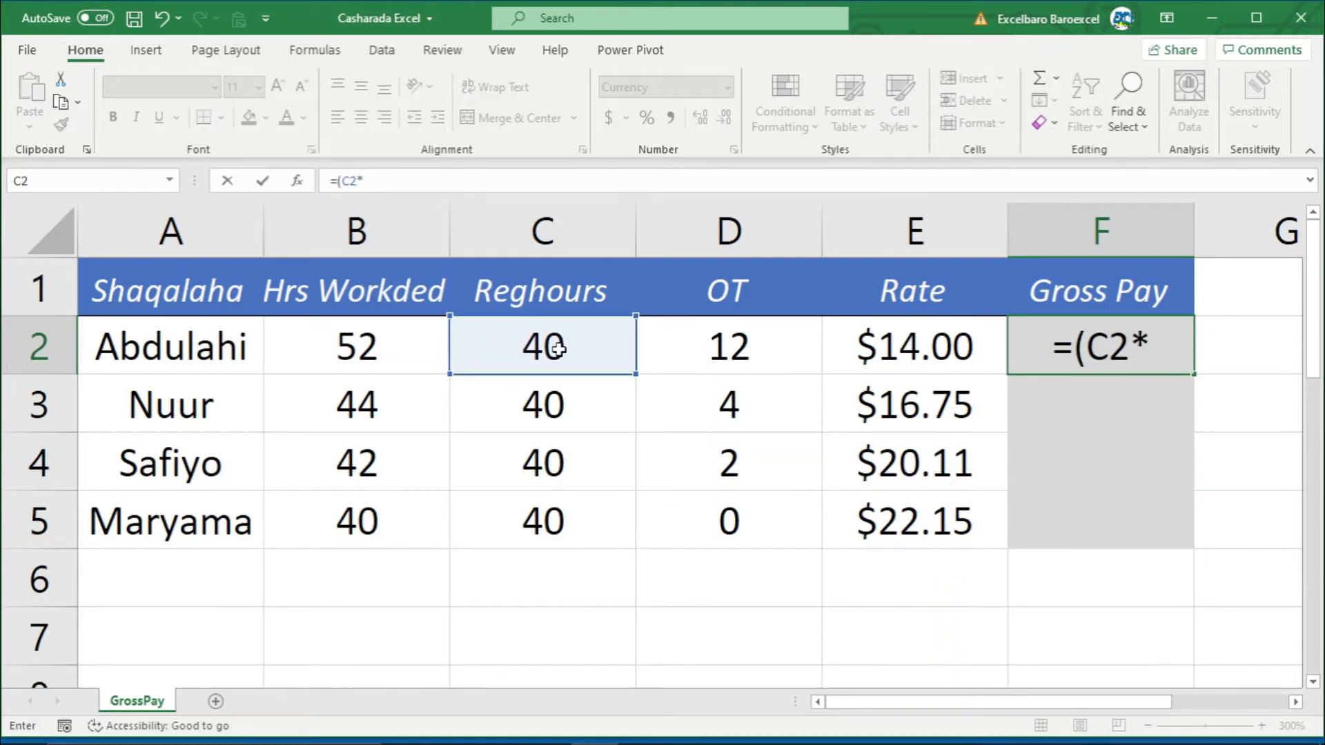
click(920, 359)
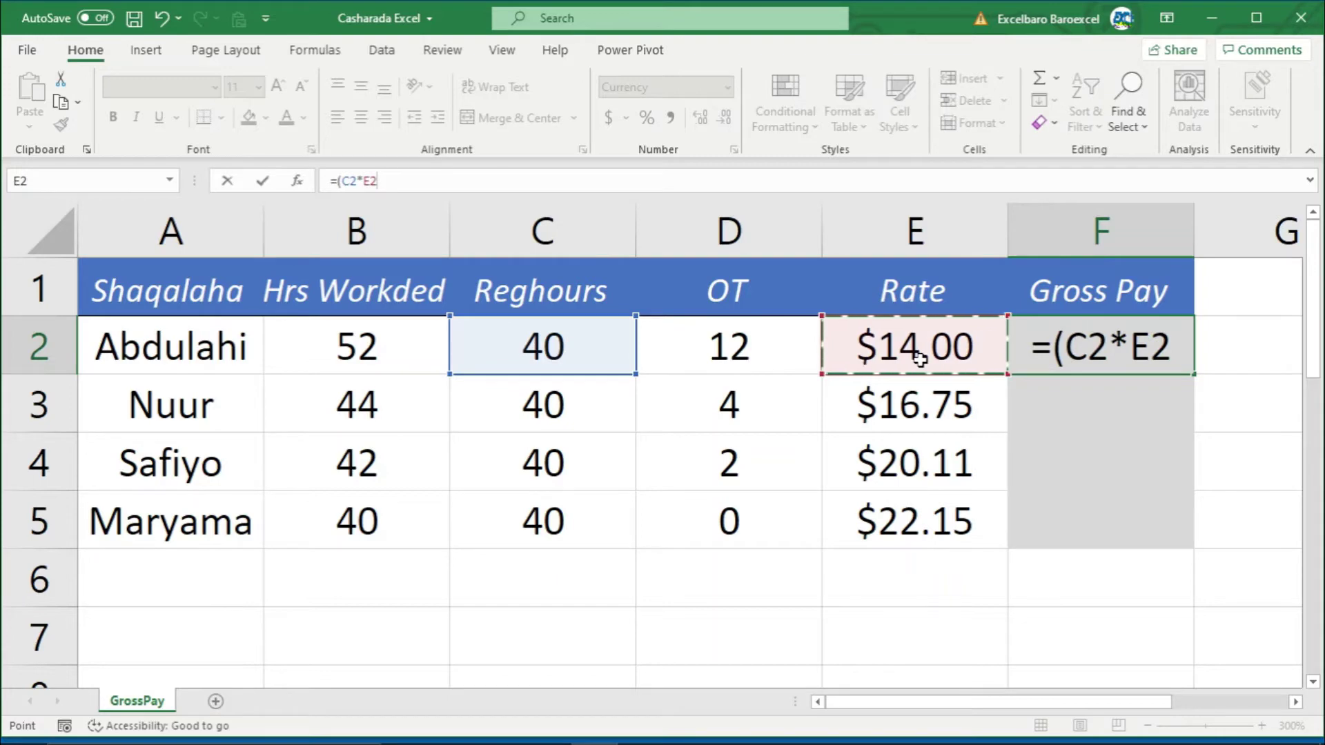
text())
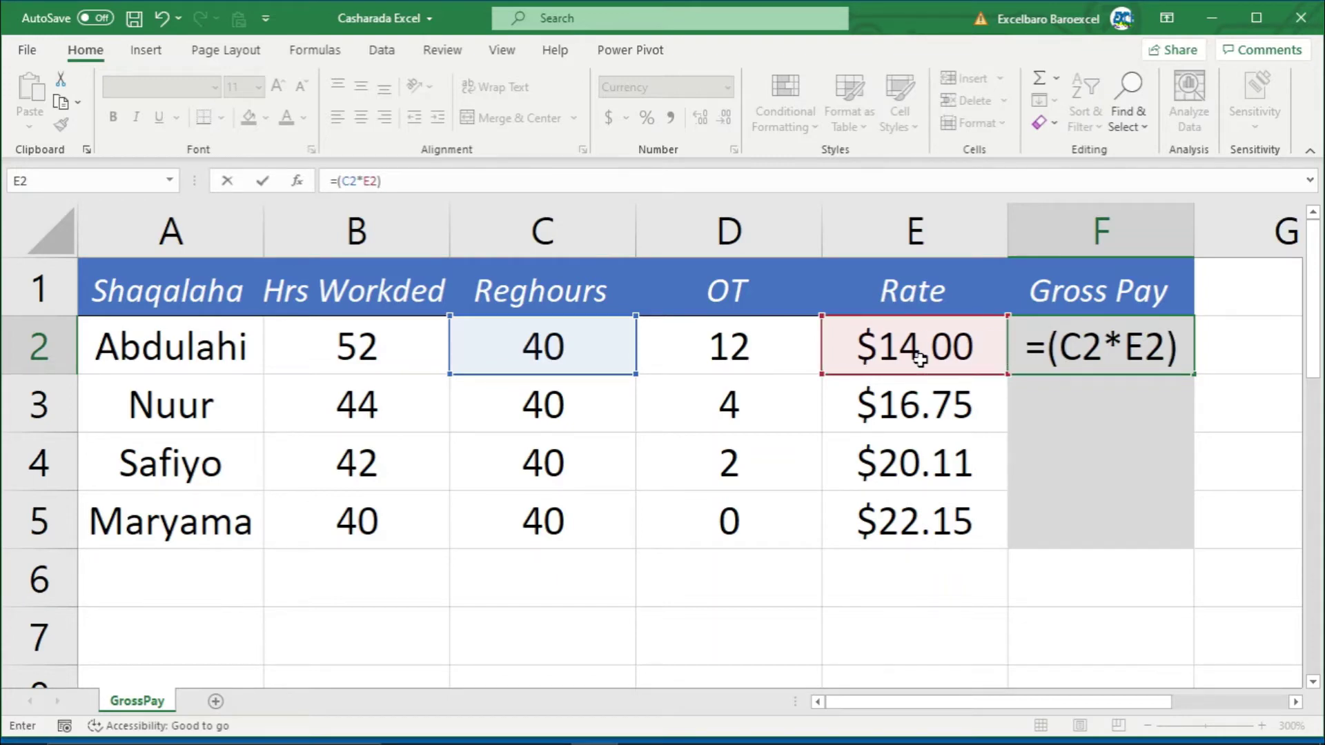
key(Return)
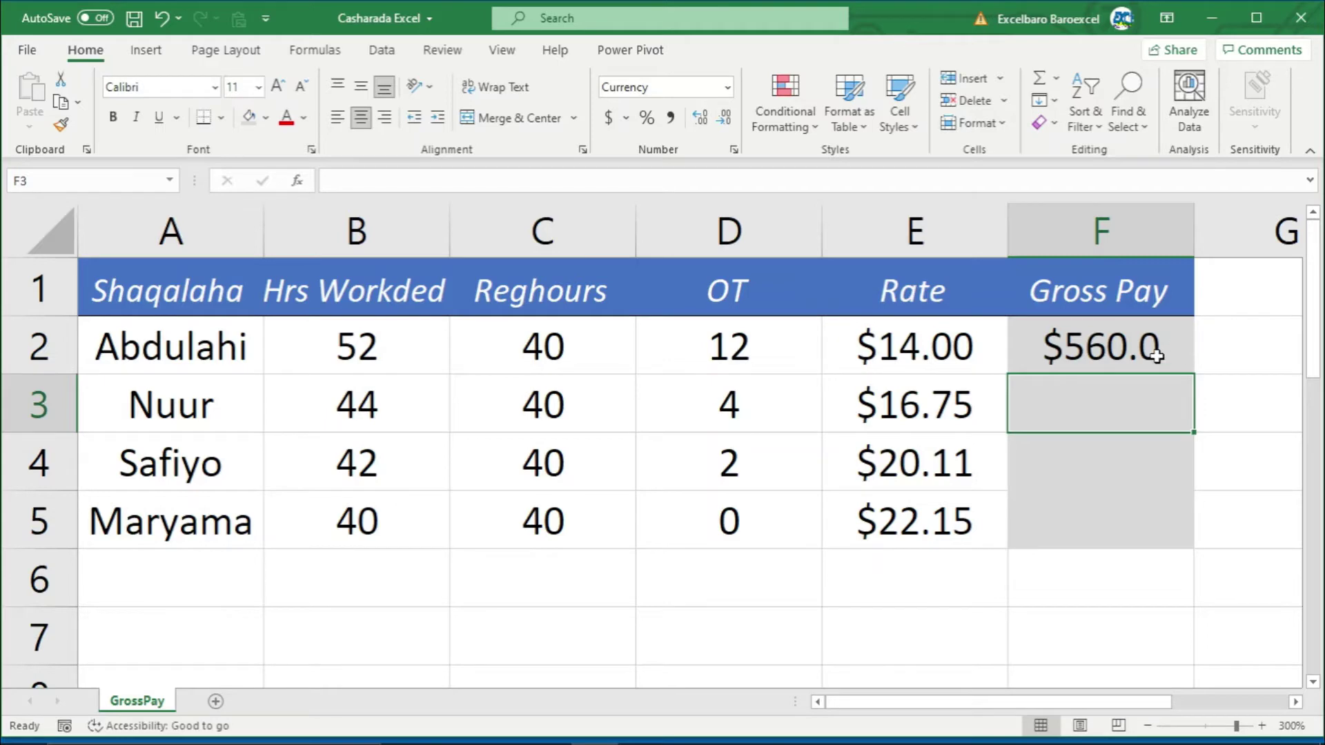
Add time-and-a-half overtime pay to the Gross Pay formula in F2, making it =(C2*E2)+(1.5*E2*D2).
click(564, 347)
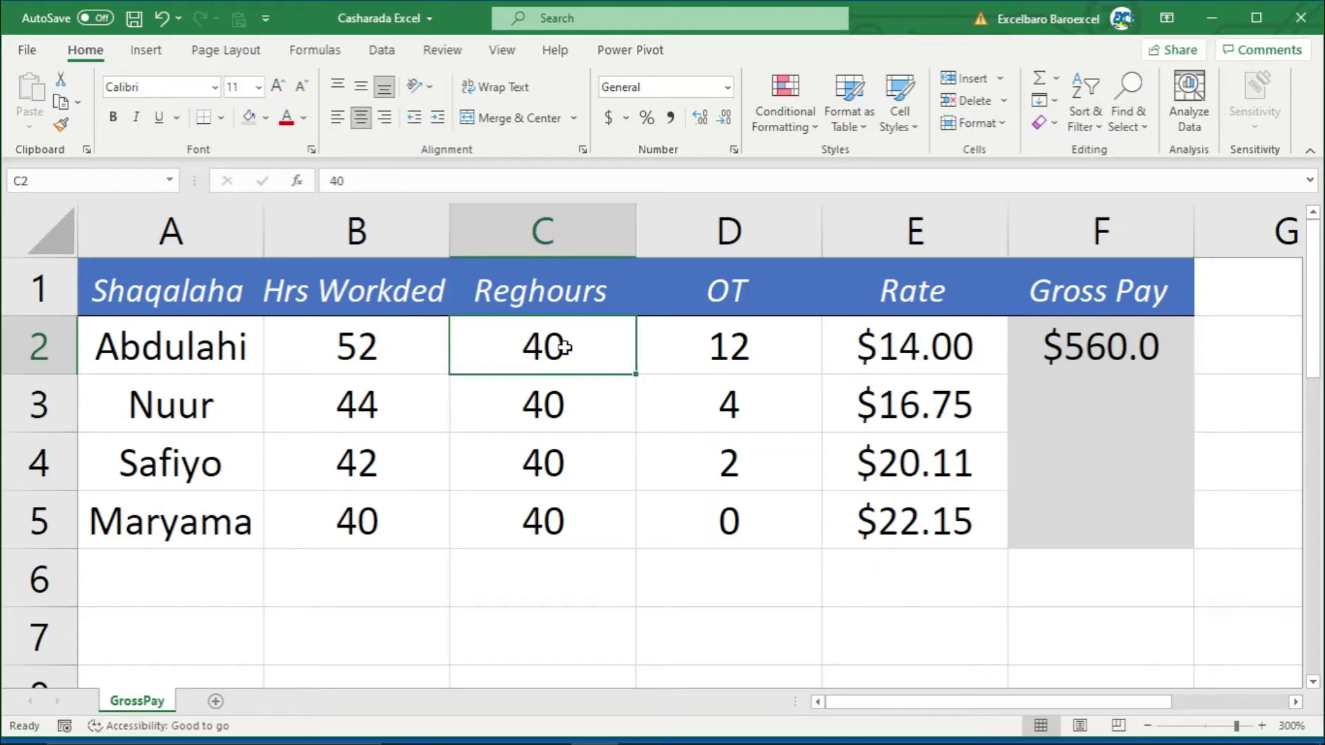
click(383, 356)
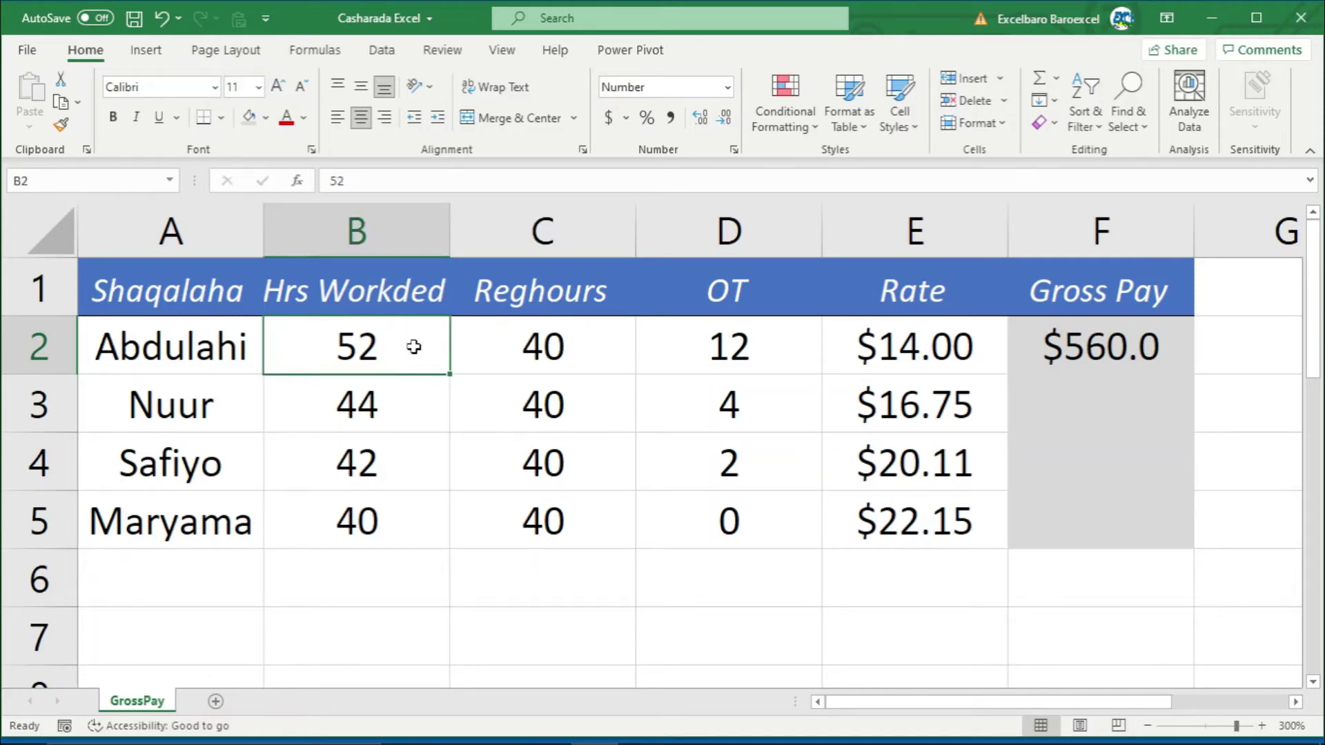
click(739, 349)
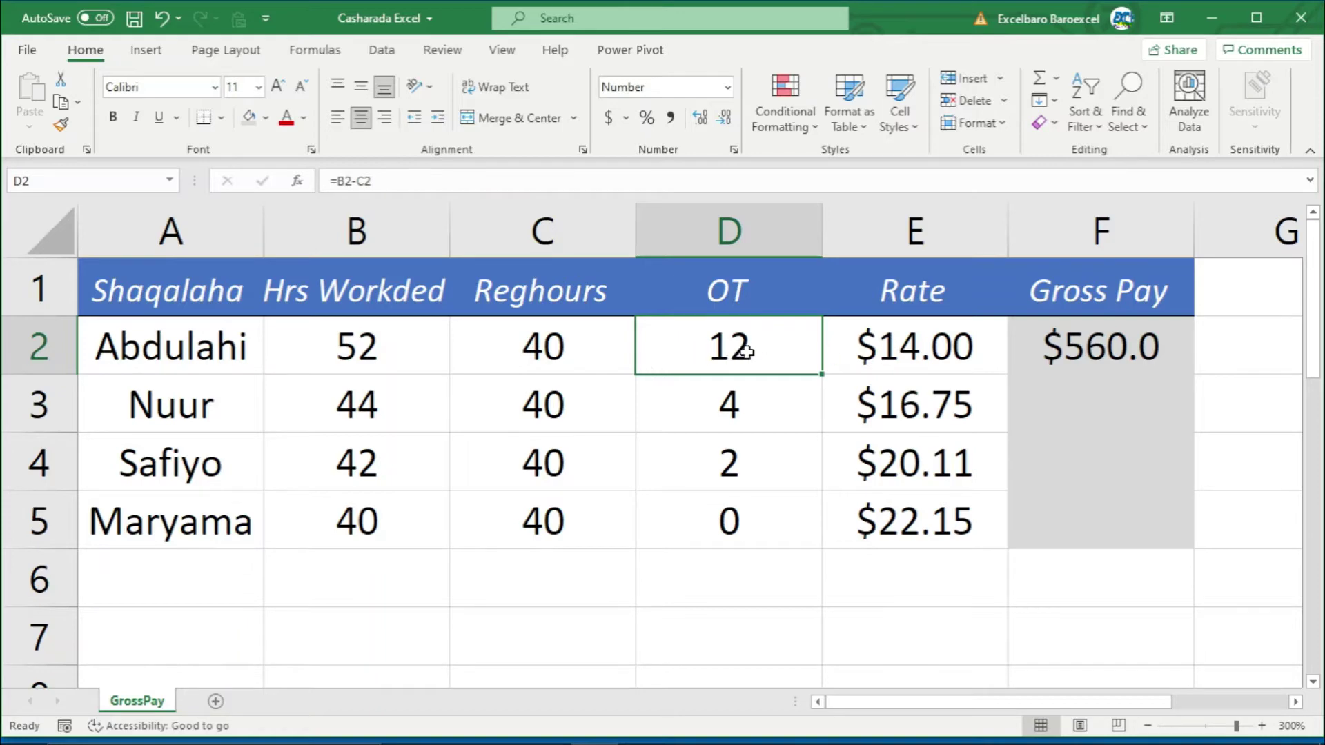
click(1102, 346)
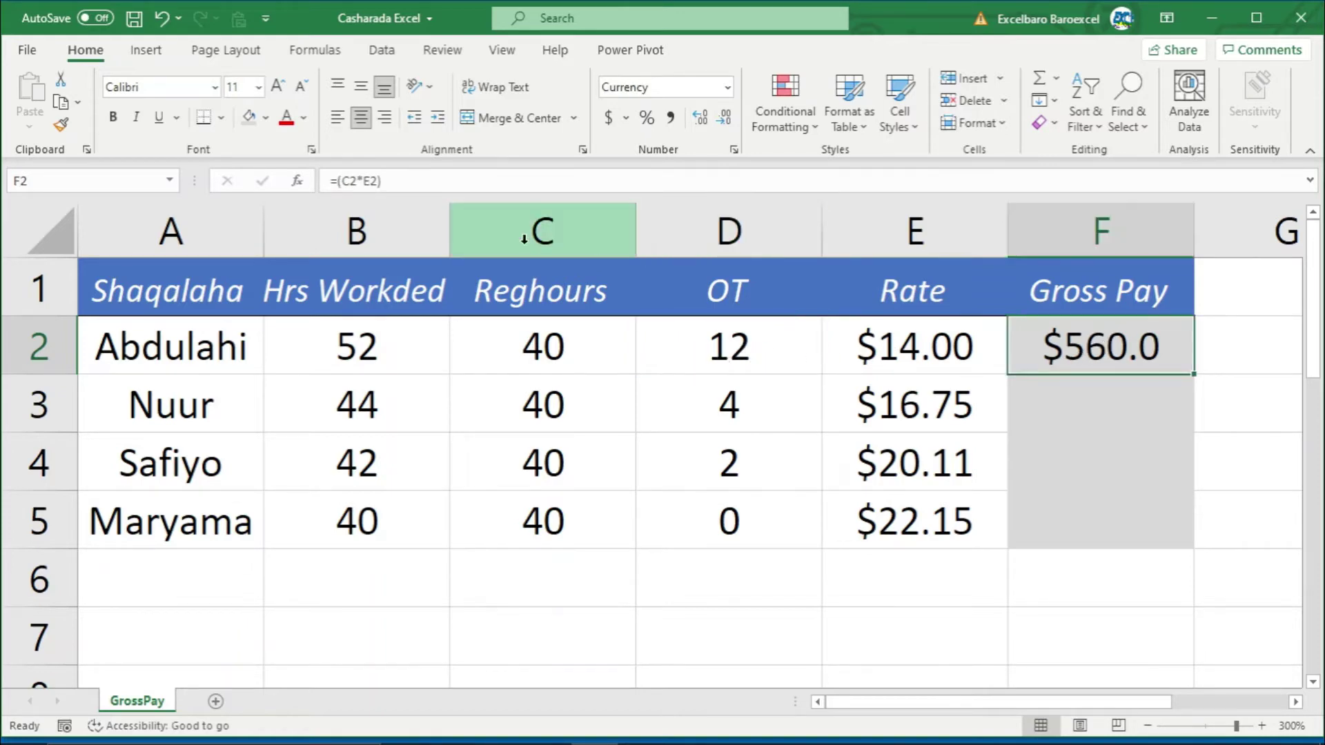
click(403, 182)
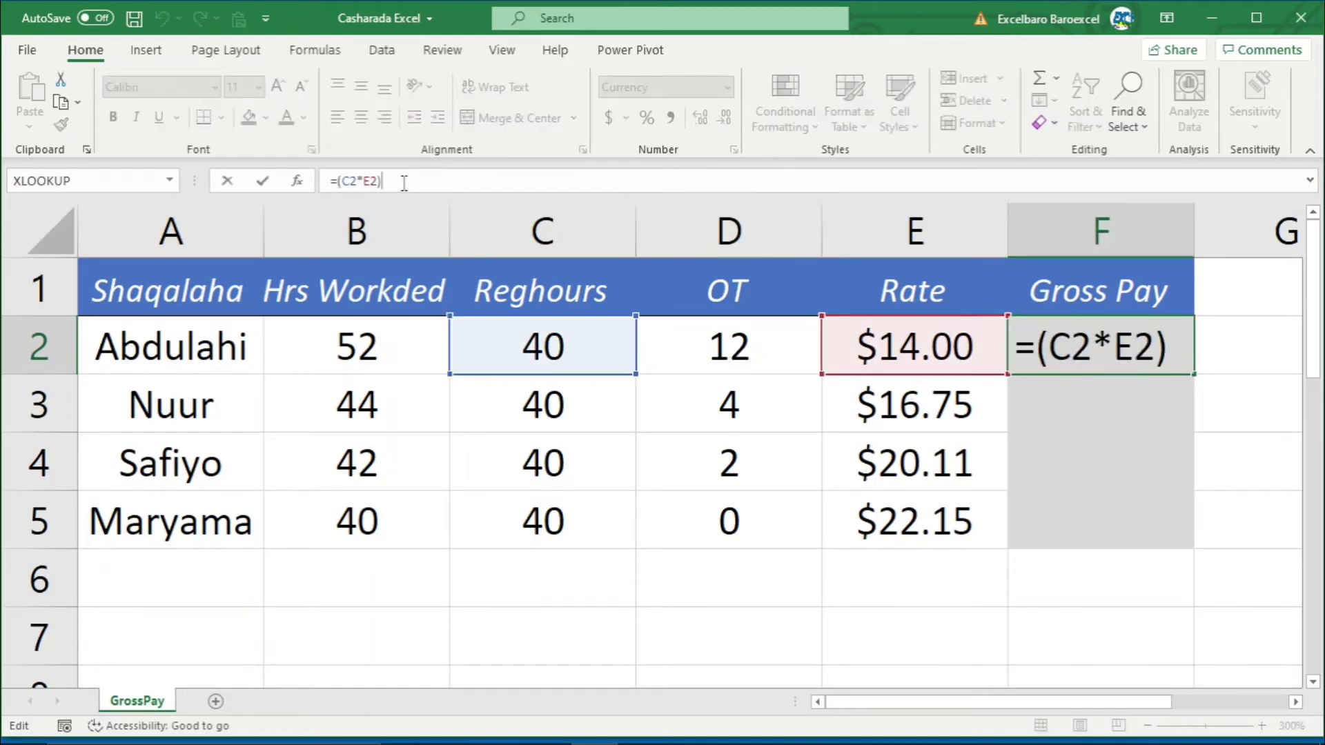
text(+()
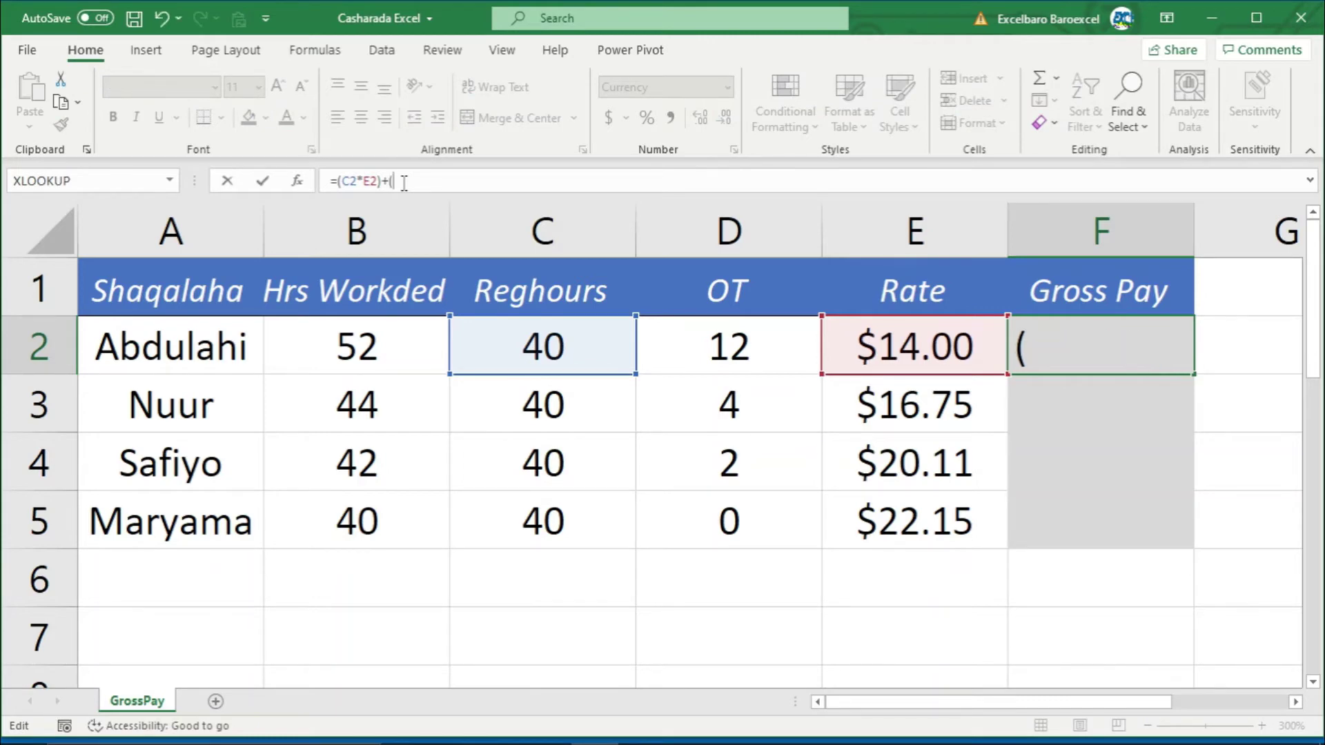
text(1.5)
text(*)
click(920, 352)
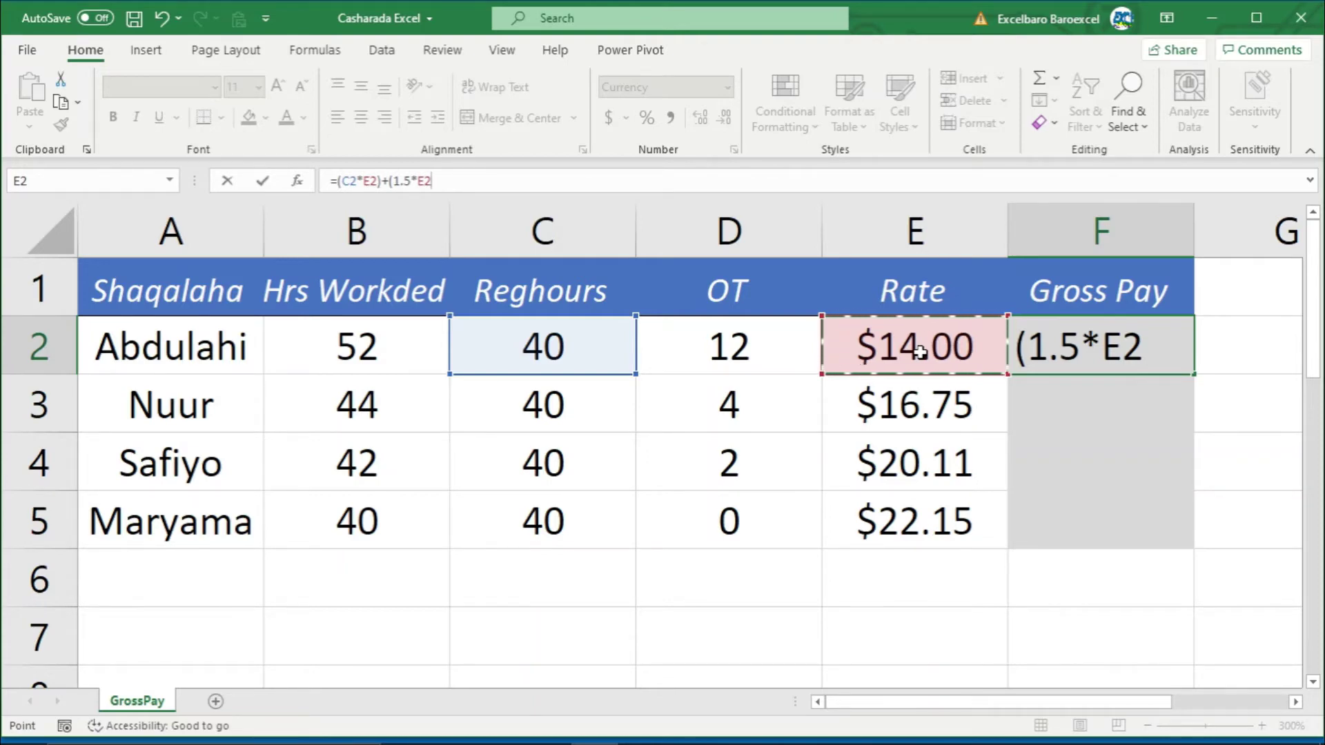
text(*)
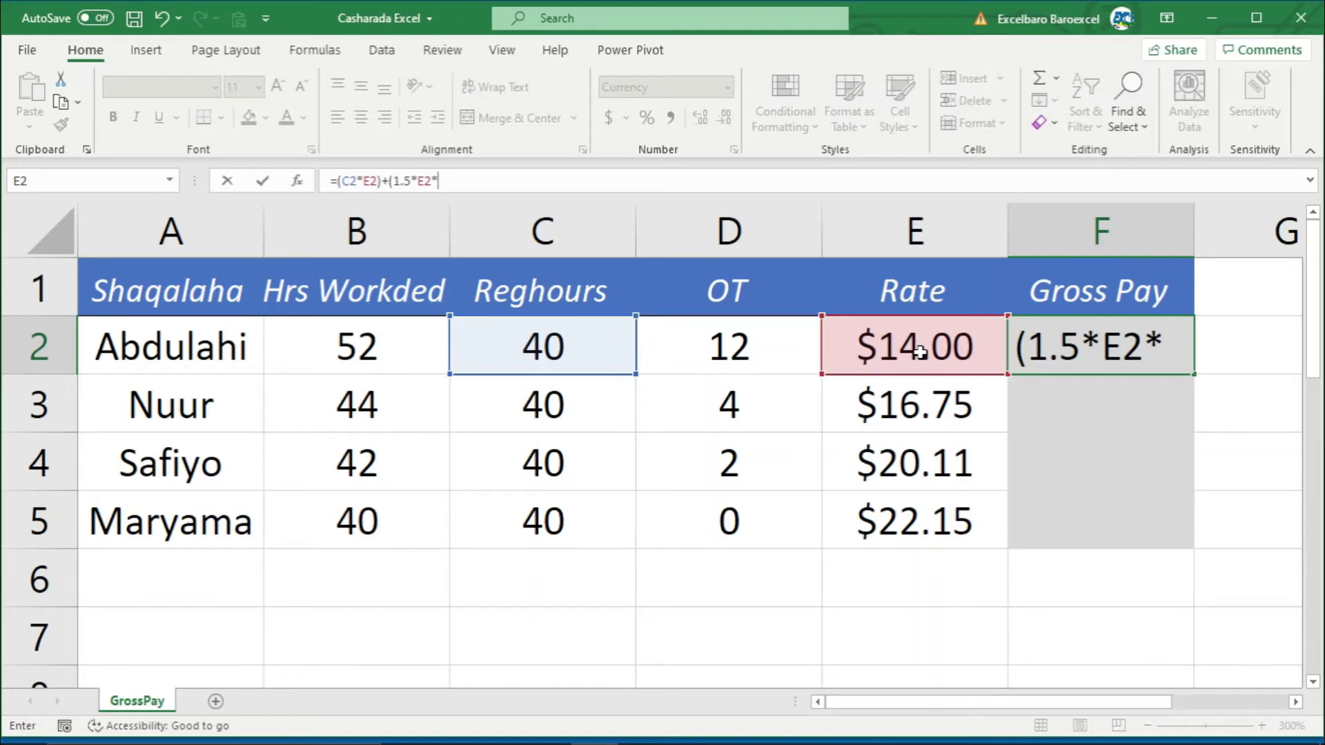
click(759, 351)
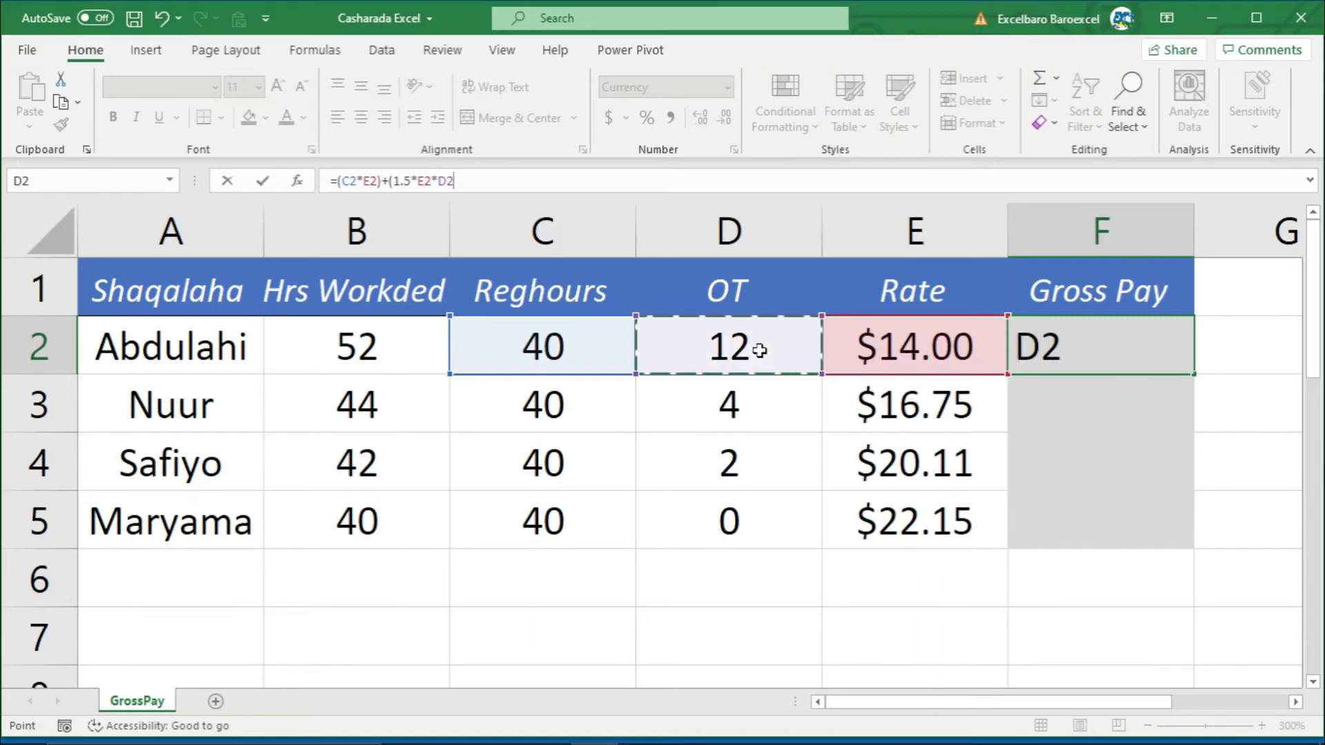
text())
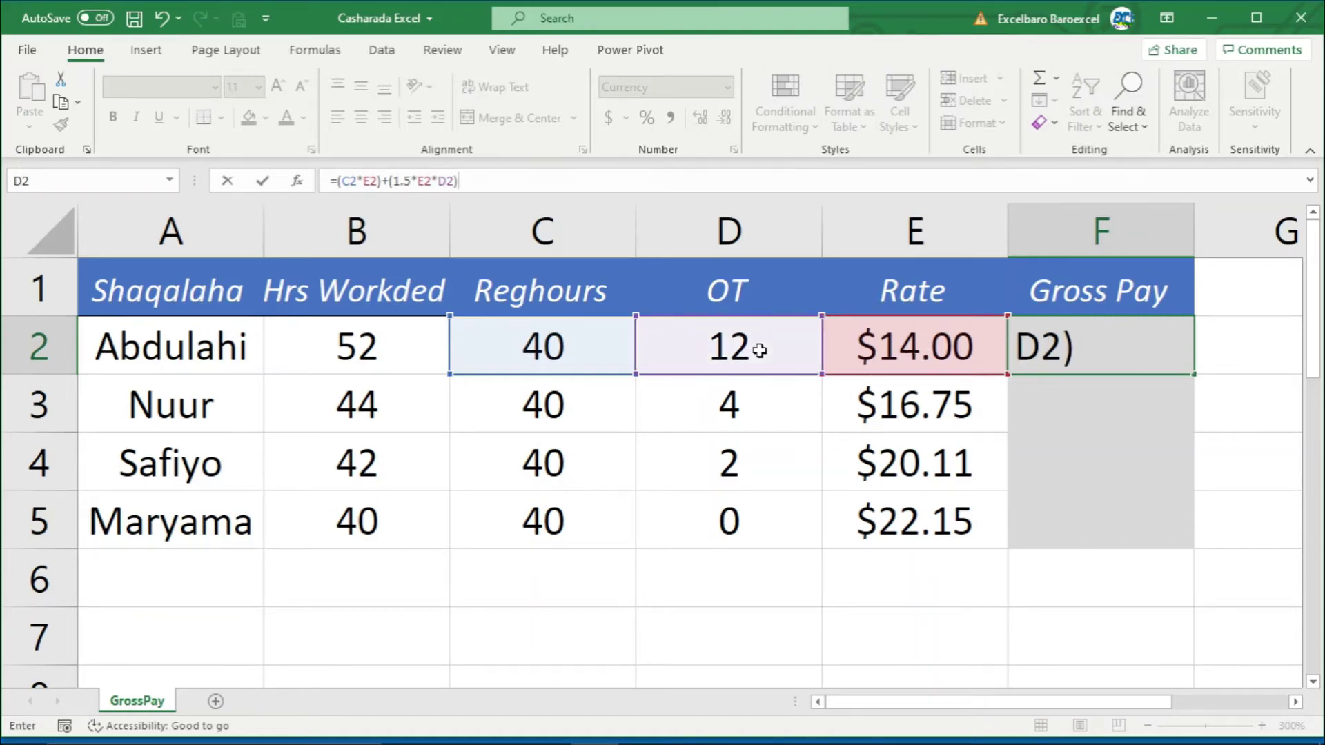
key(Return)
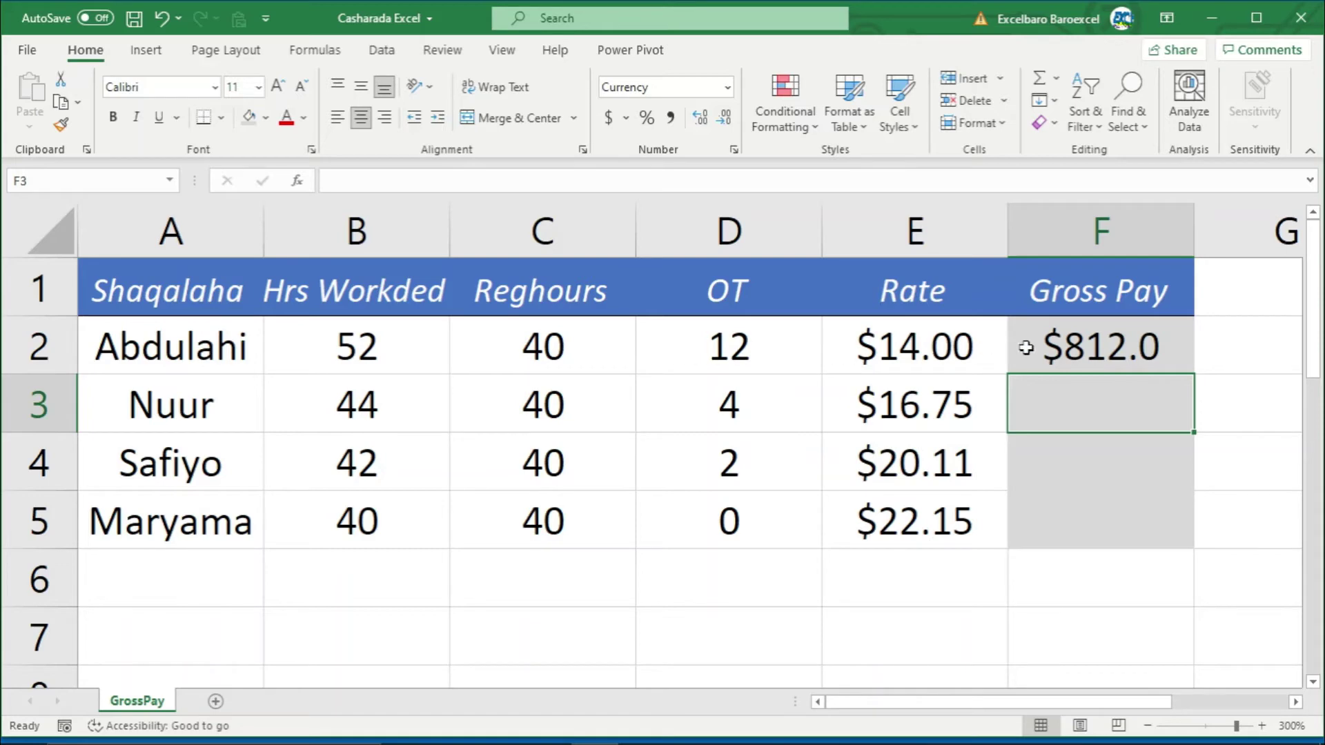
Fill the Gross Pay formula from F2 down to F5 and check the copied formulas and the row 5 hours.
click(1078, 355)
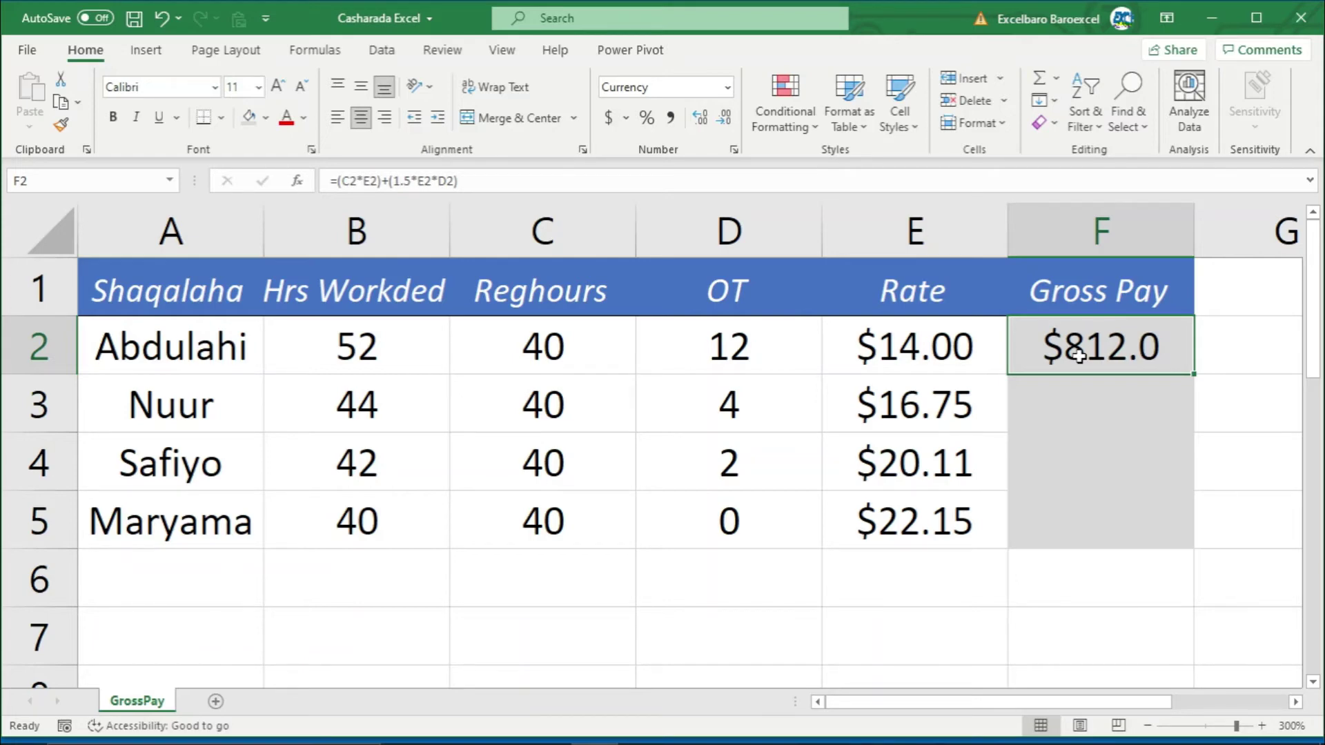
drag(1194, 376, 1195, 538)
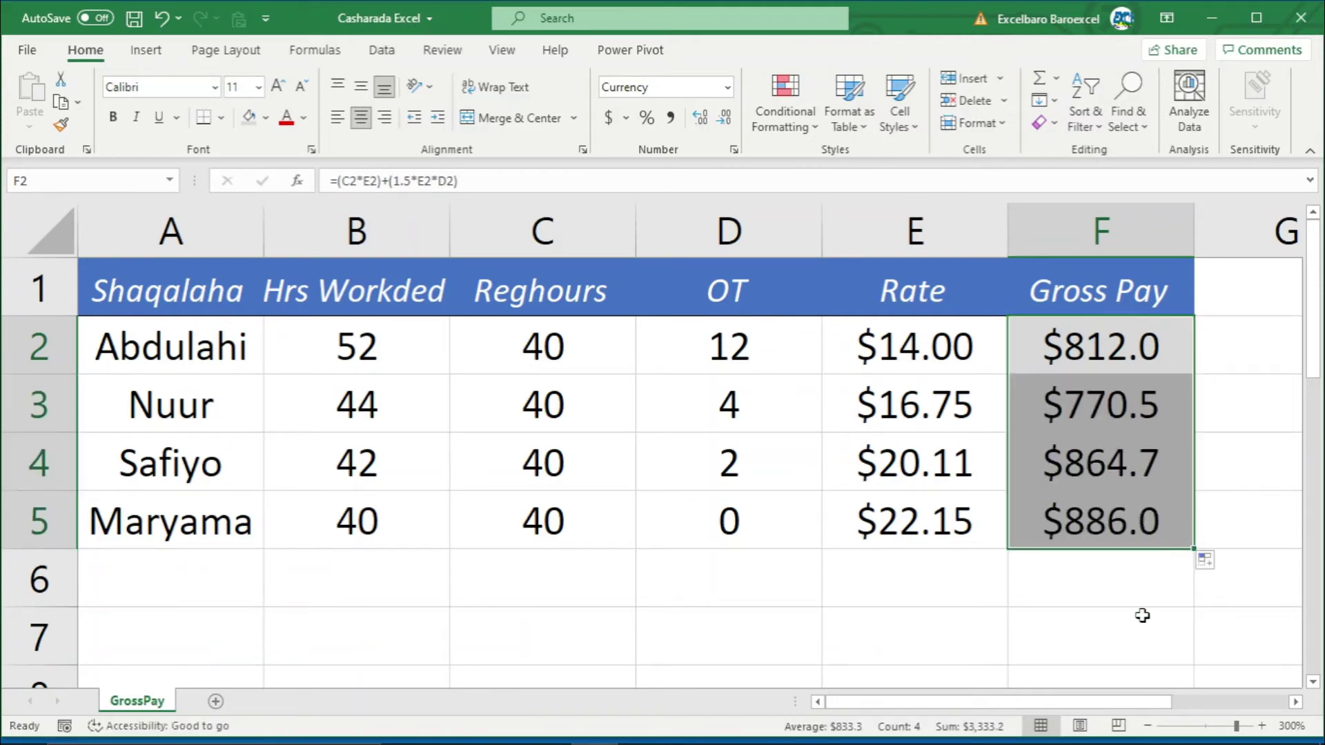
click(1105, 409)
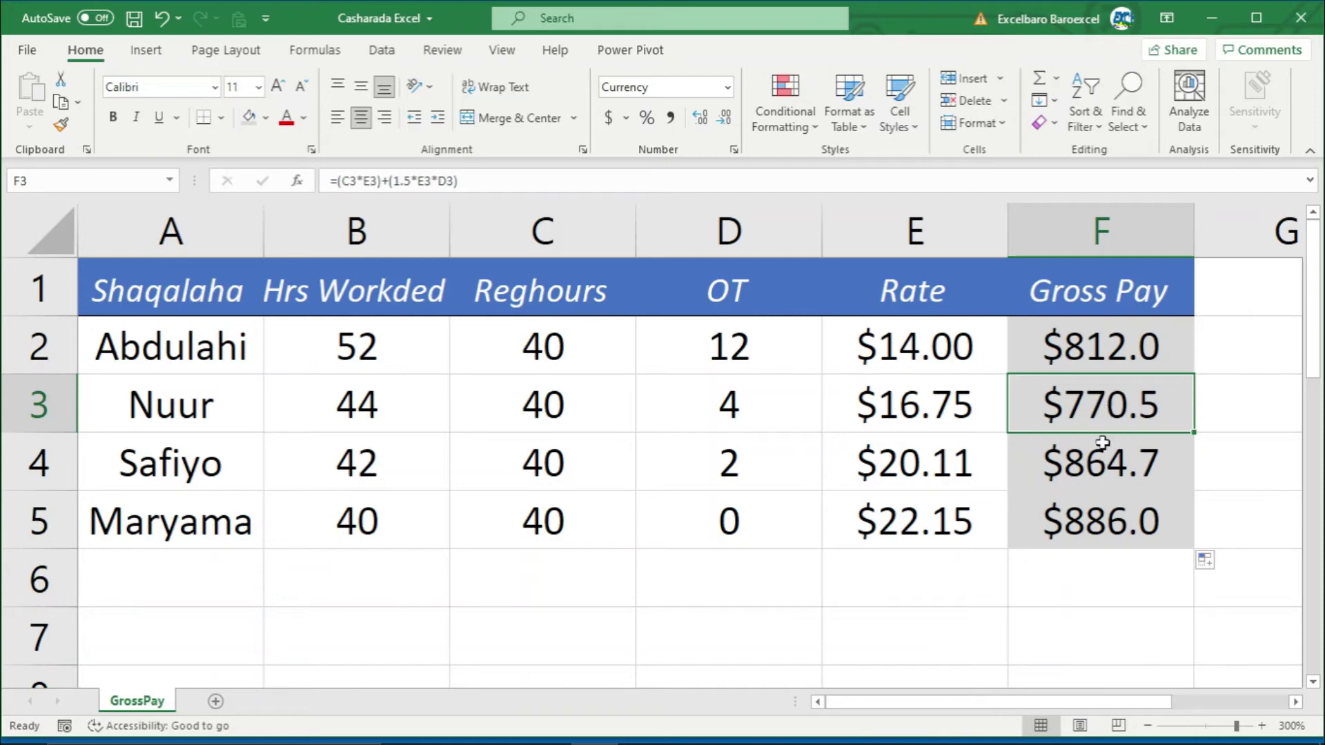
click(1097, 464)
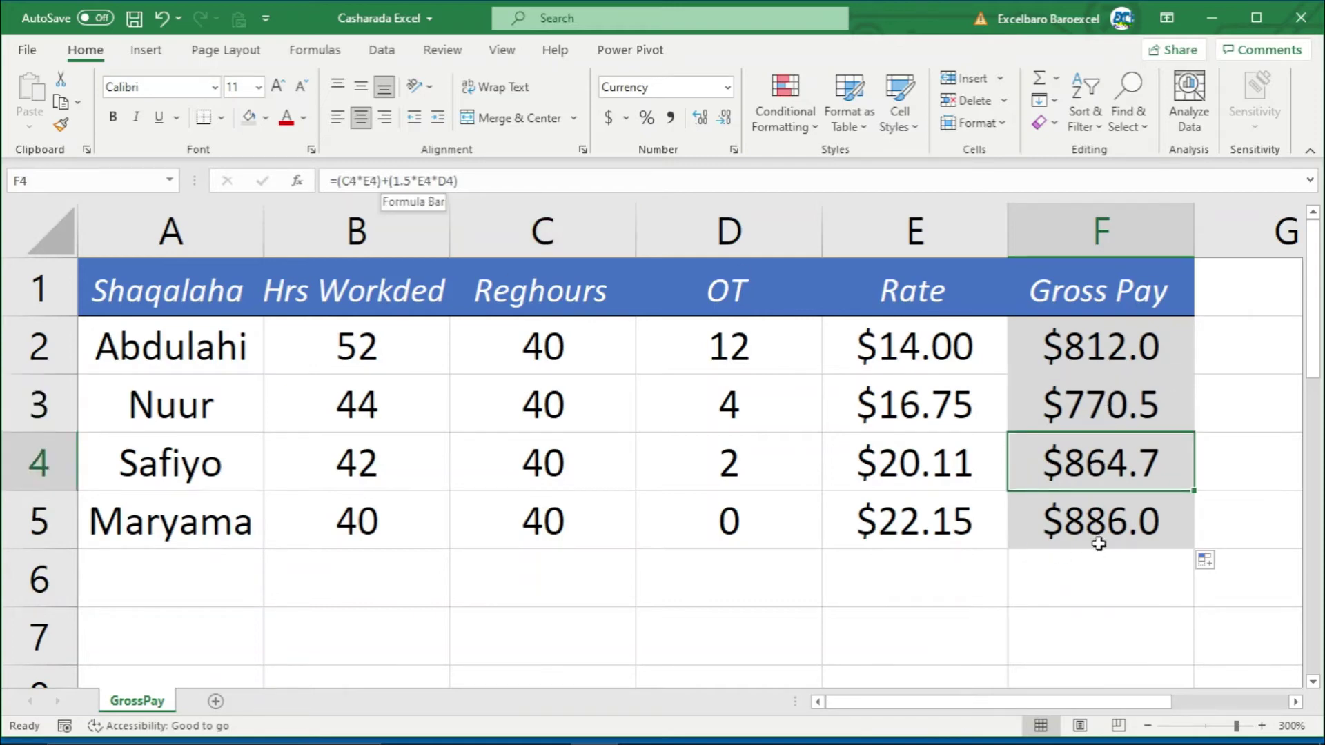
click(1125, 532)
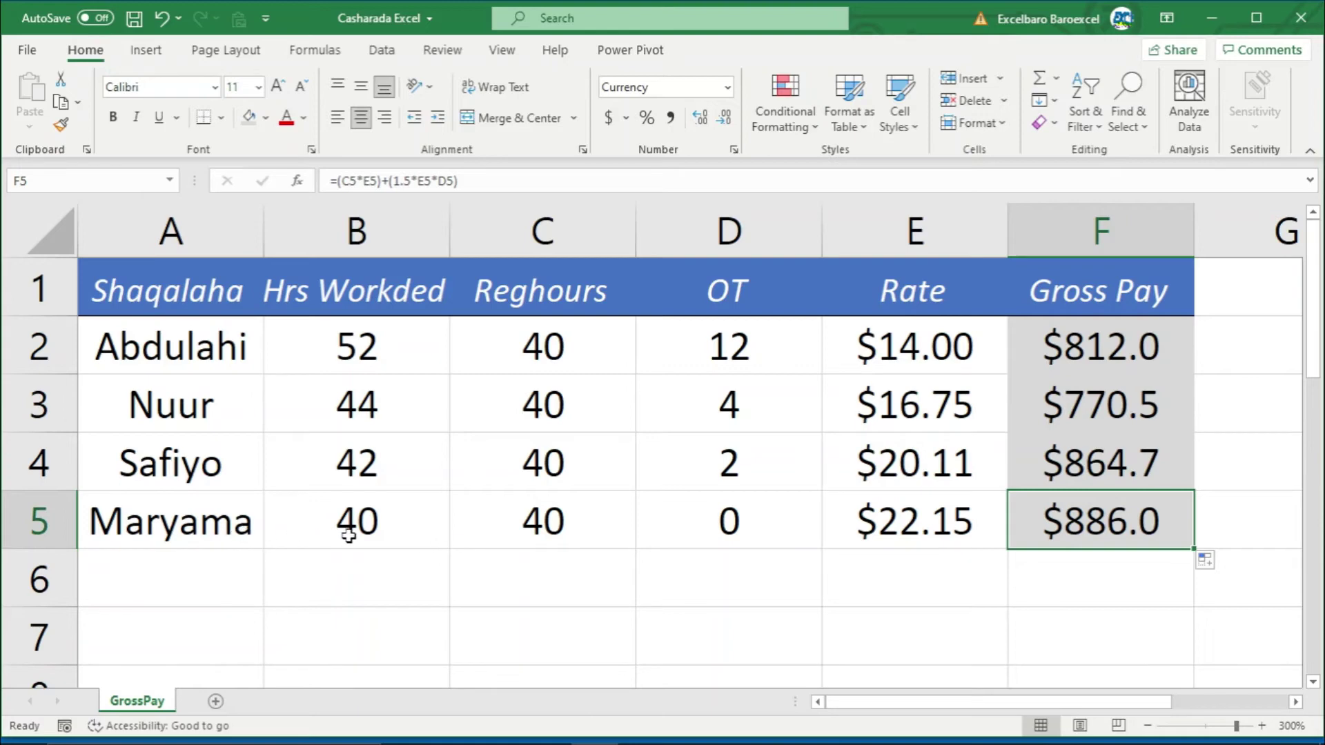
click(544, 526)
click(772, 532)
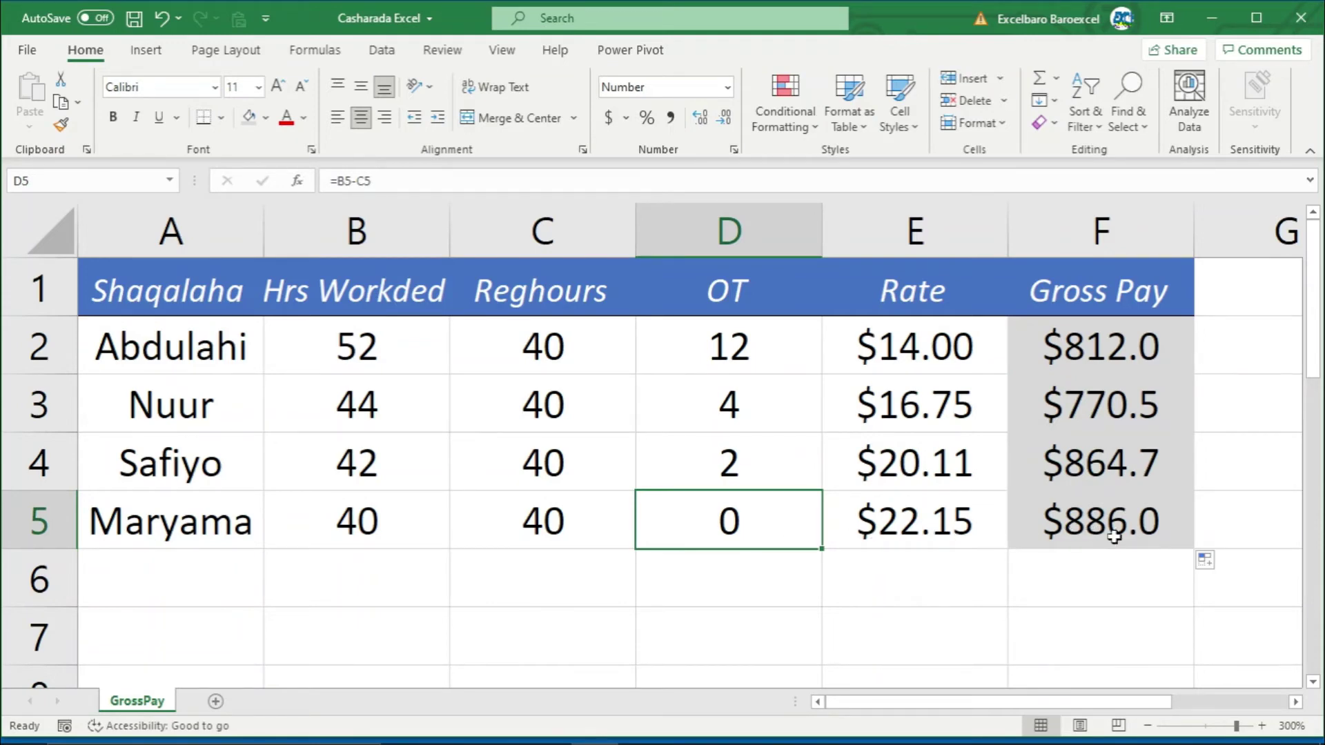
Calculate the row 5 regular pay in the empty cell D6 as a check, using the formula =C5*E5.
mouse_move(859, 744)
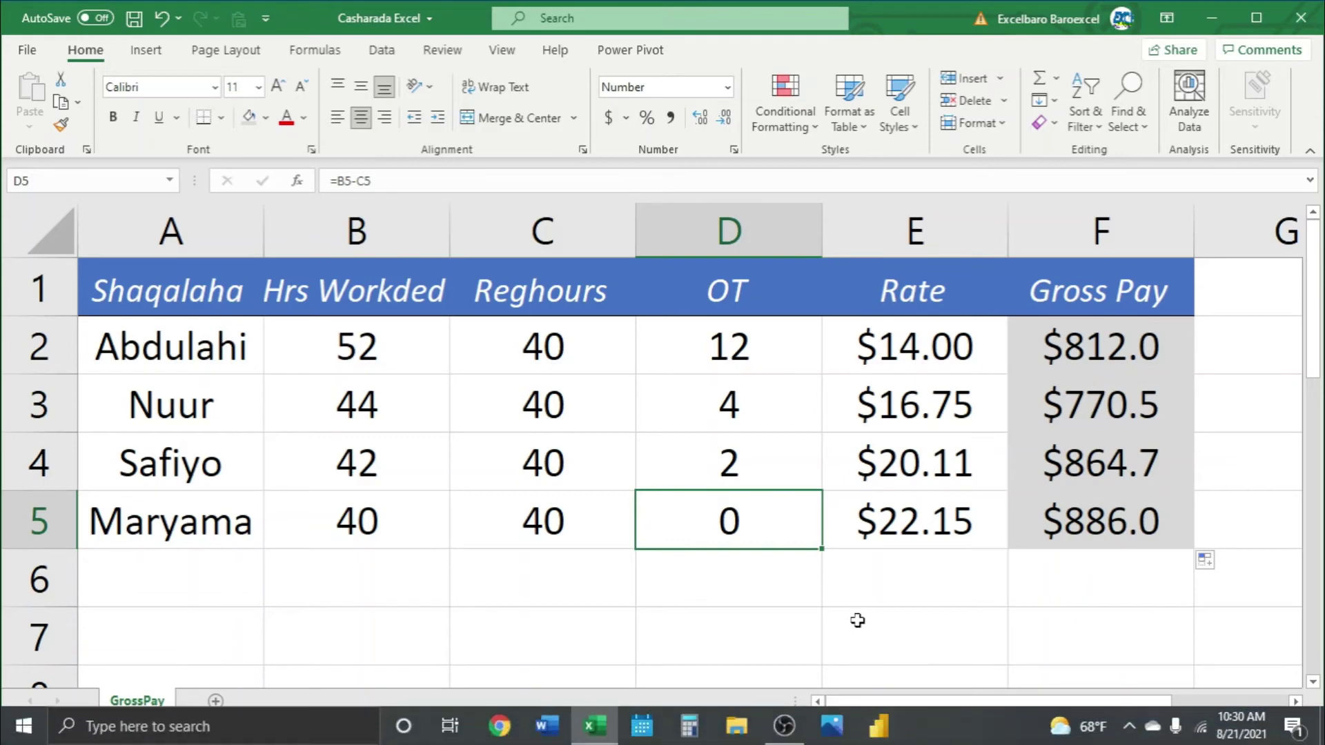
click(727, 589)
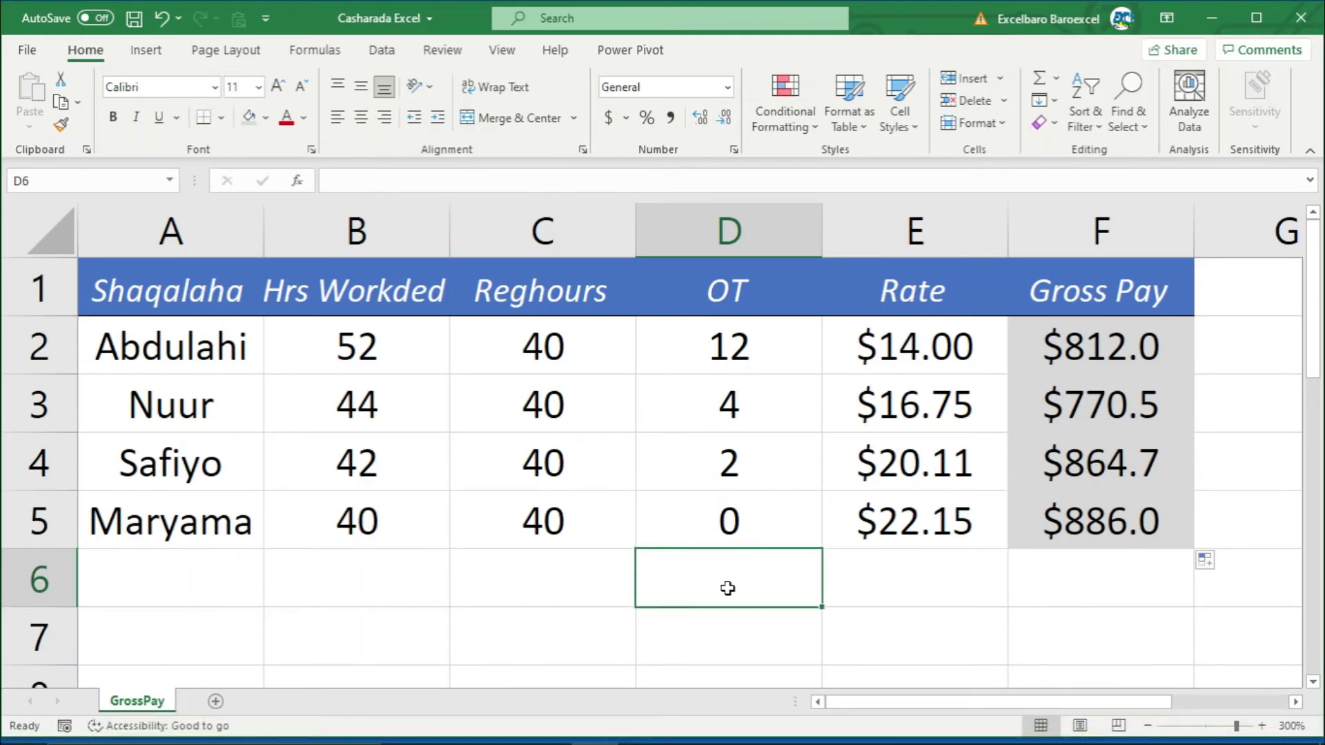
text(=)
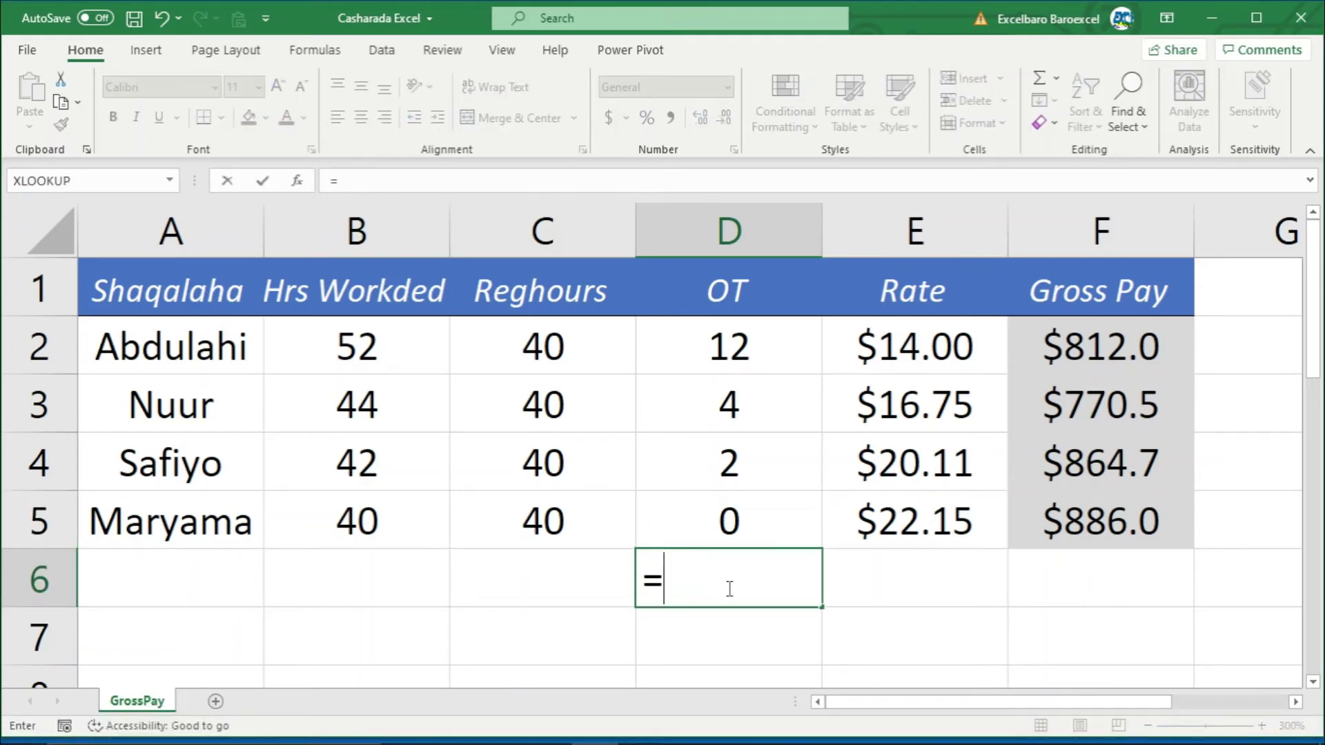
click(545, 522)
text(*)
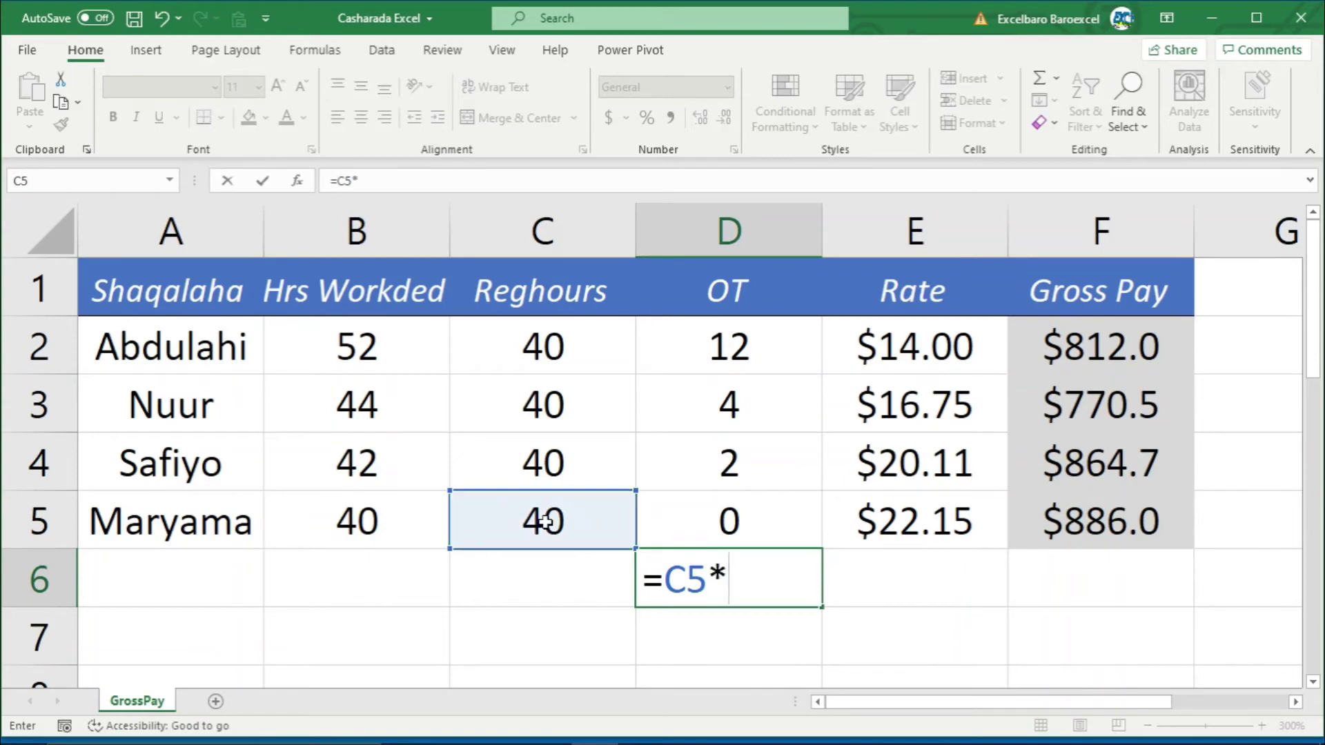
click(909, 526)
key(Return)
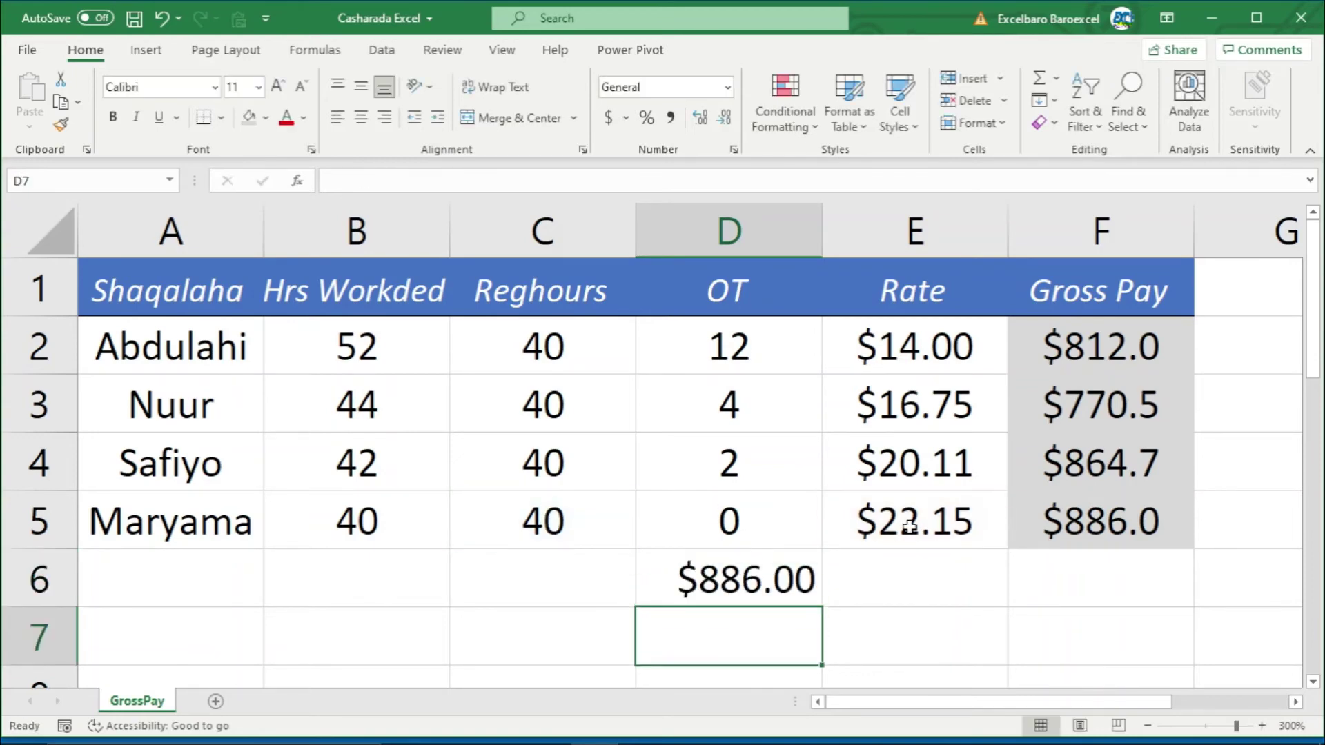
Compare the check calculation in D6 with the Gross Pay cell F5, and clear D6.
click(1151, 541)
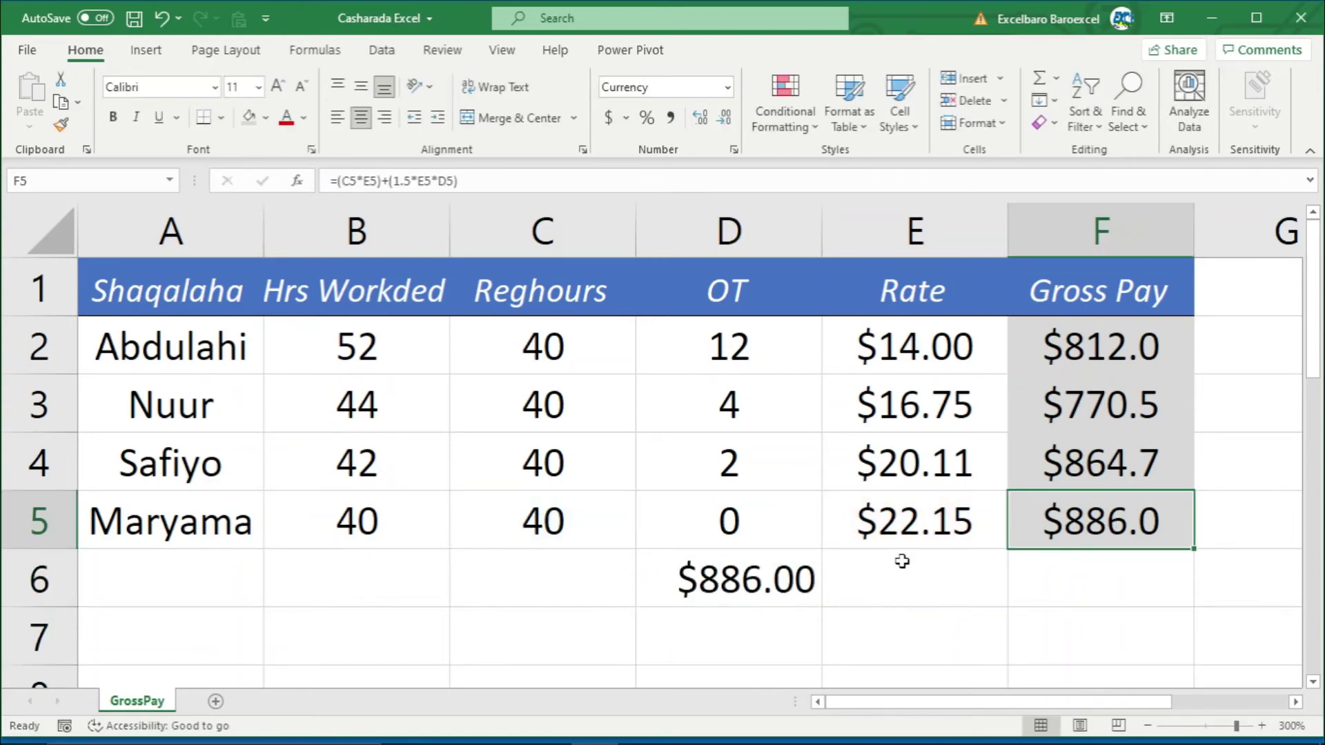
click(755, 583)
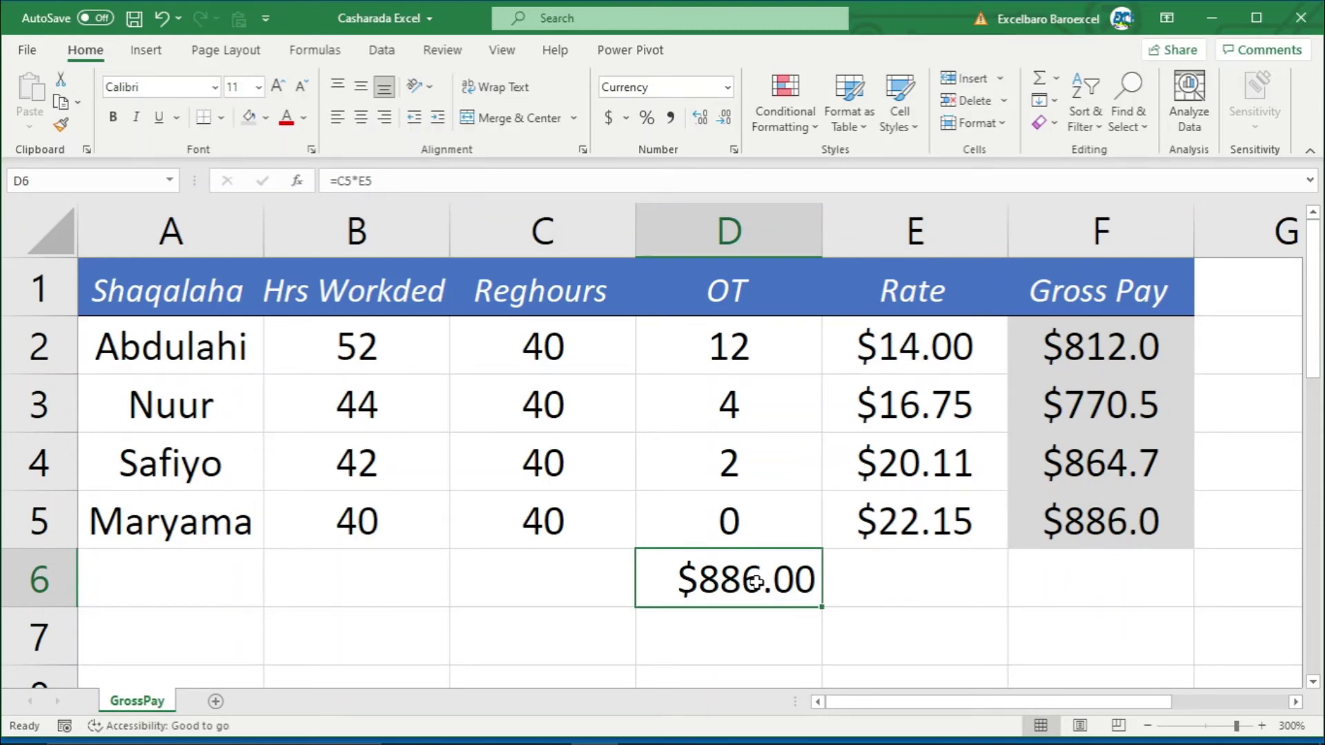
click(1131, 519)
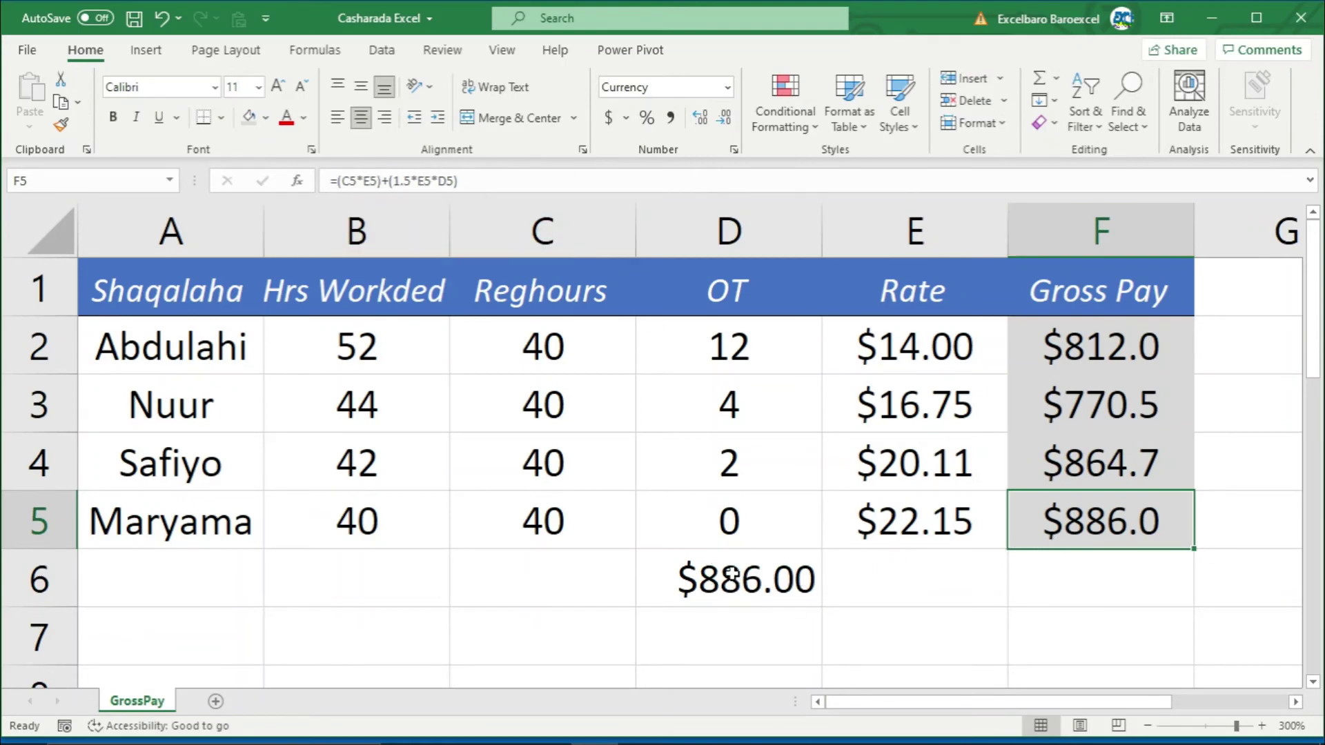
click(768, 584)
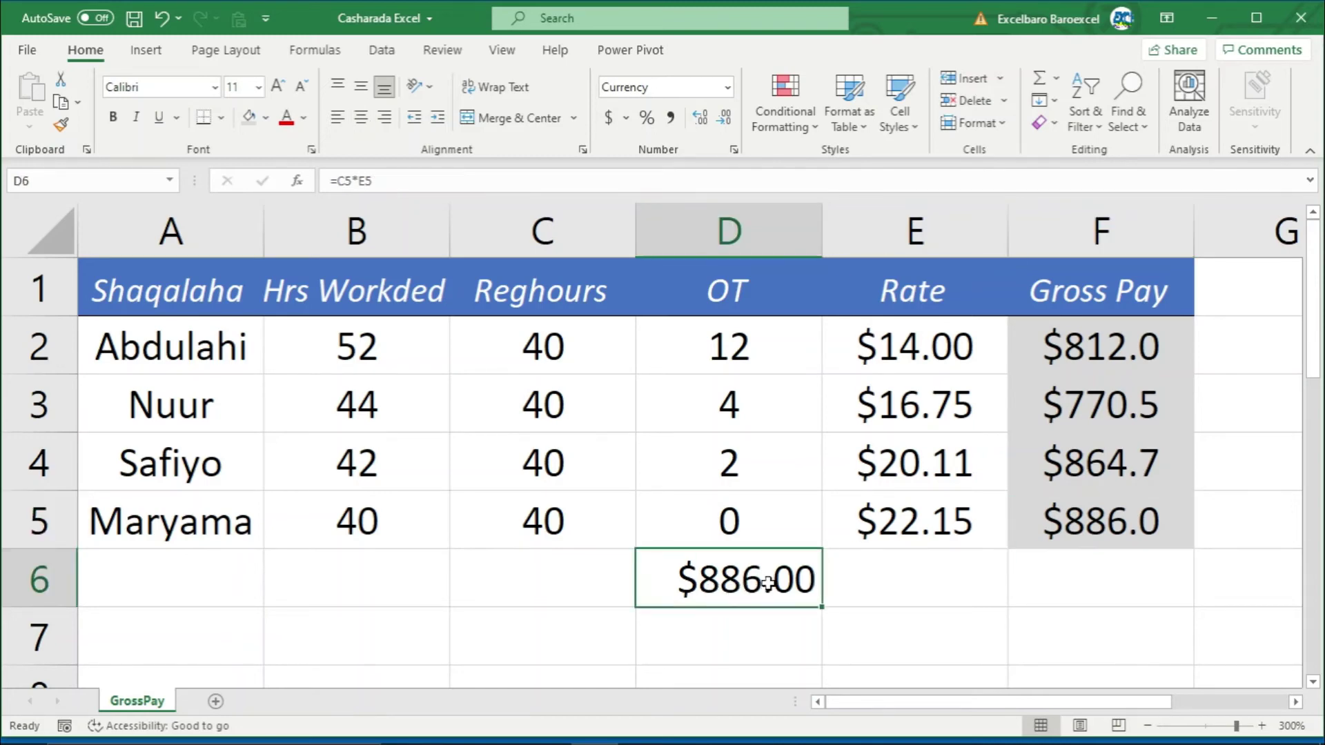
key(BackSpace)
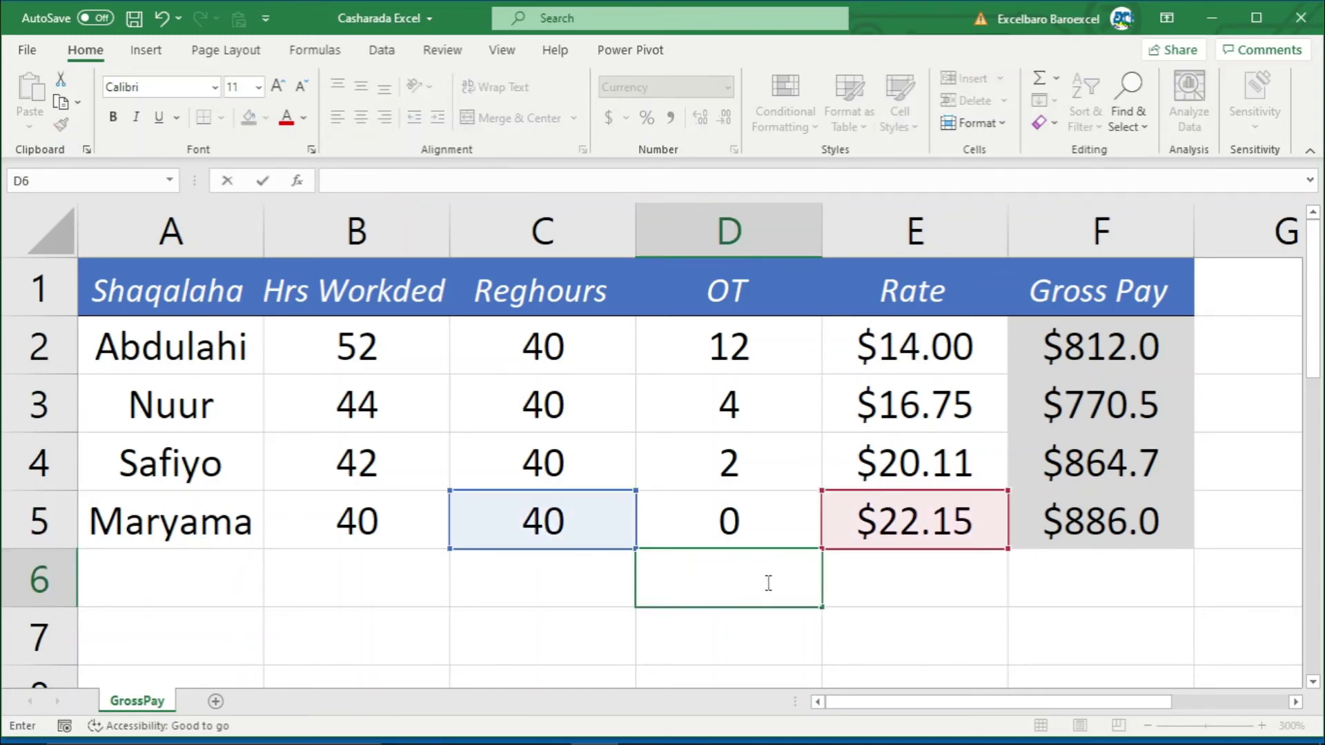
click(930, 582)
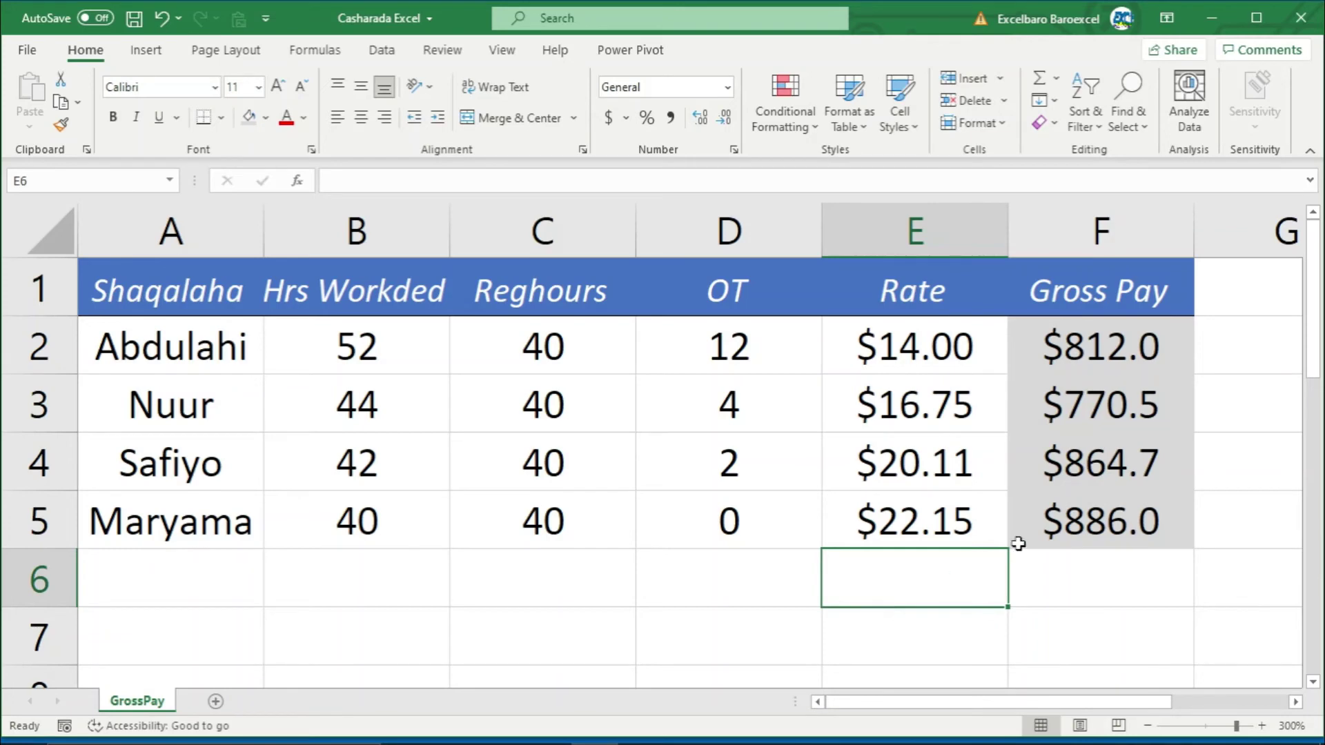
Review the Gross Pay formulas in F2, F4 and F5 alongside the regular hours in C2 and the employee cells in column A.
click(1140, 368)
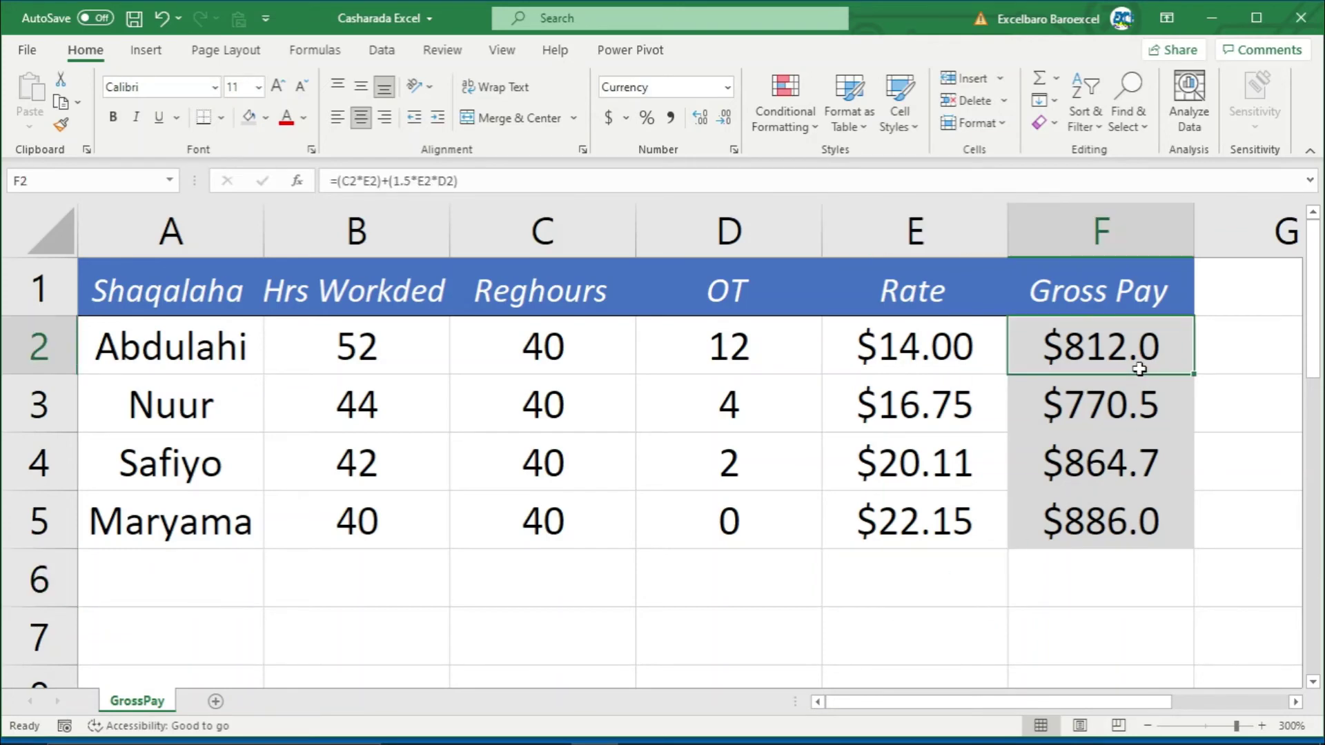
click(1100, 565)
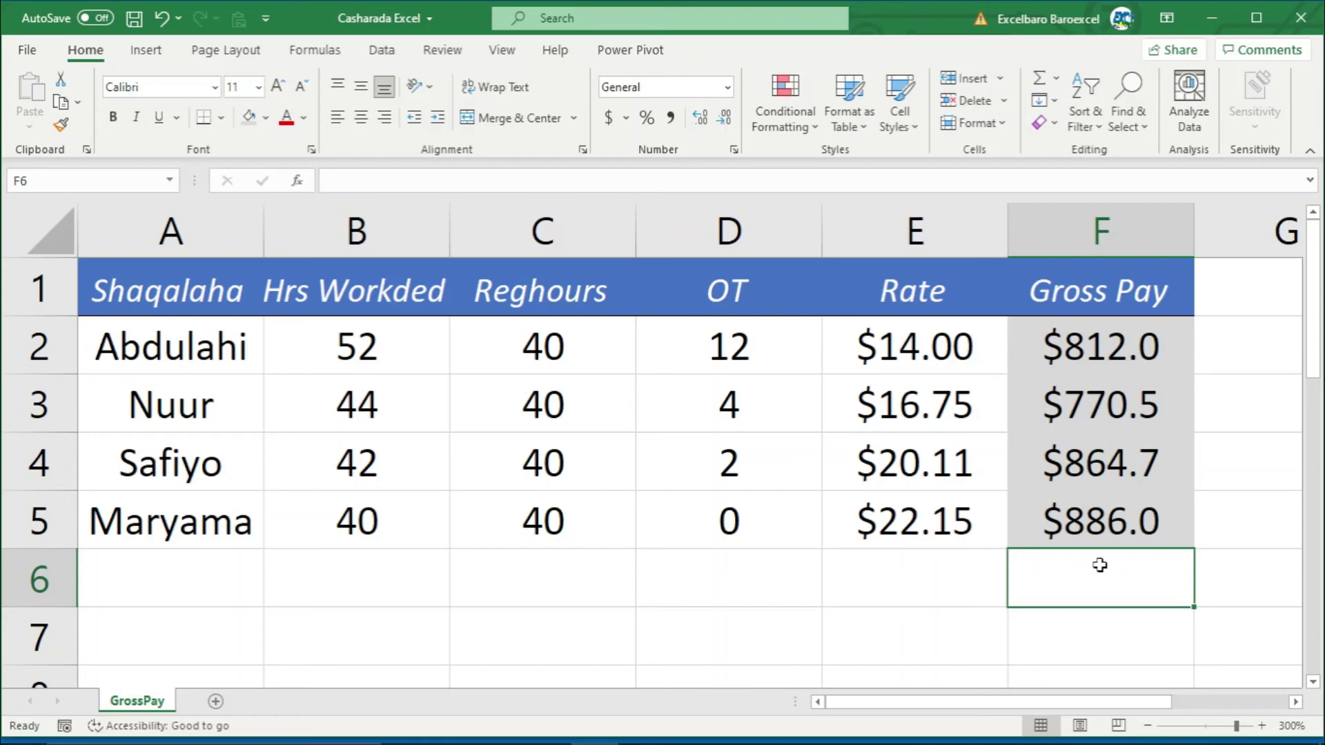
click(530, 368)
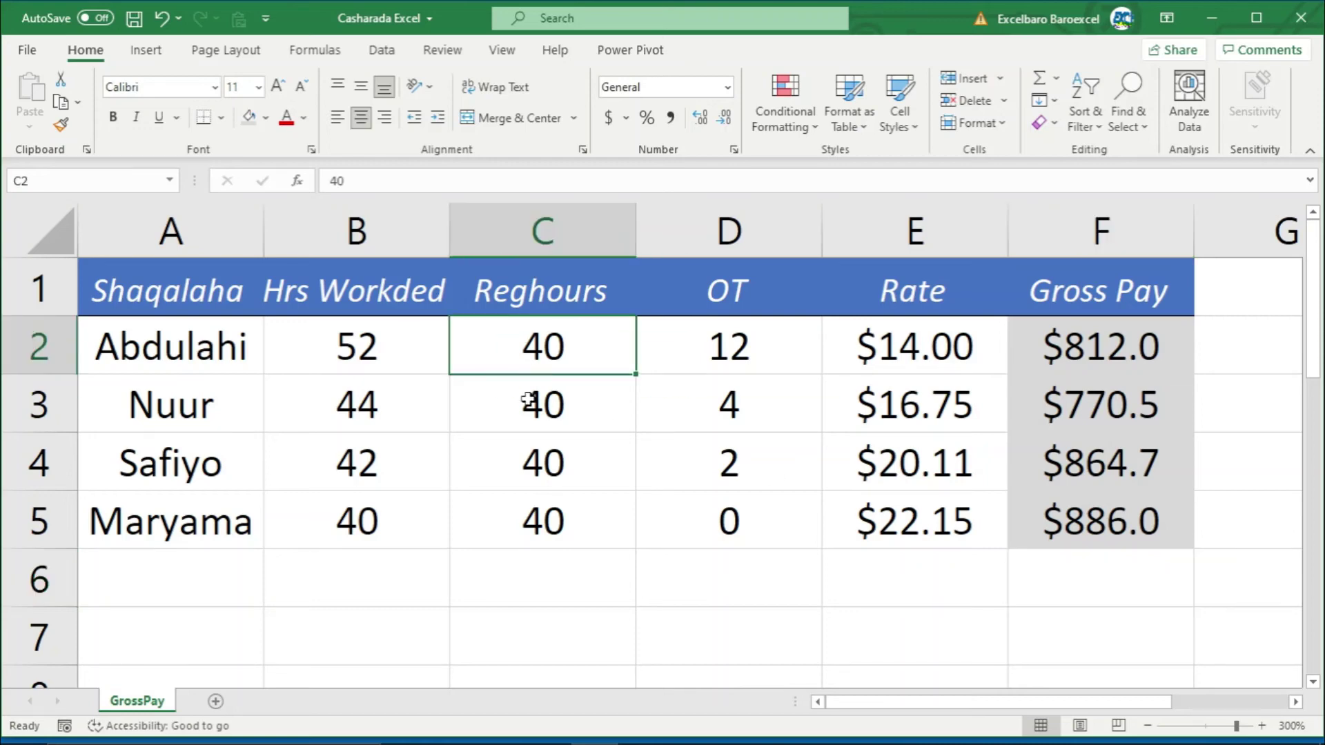
click(1089, 368)
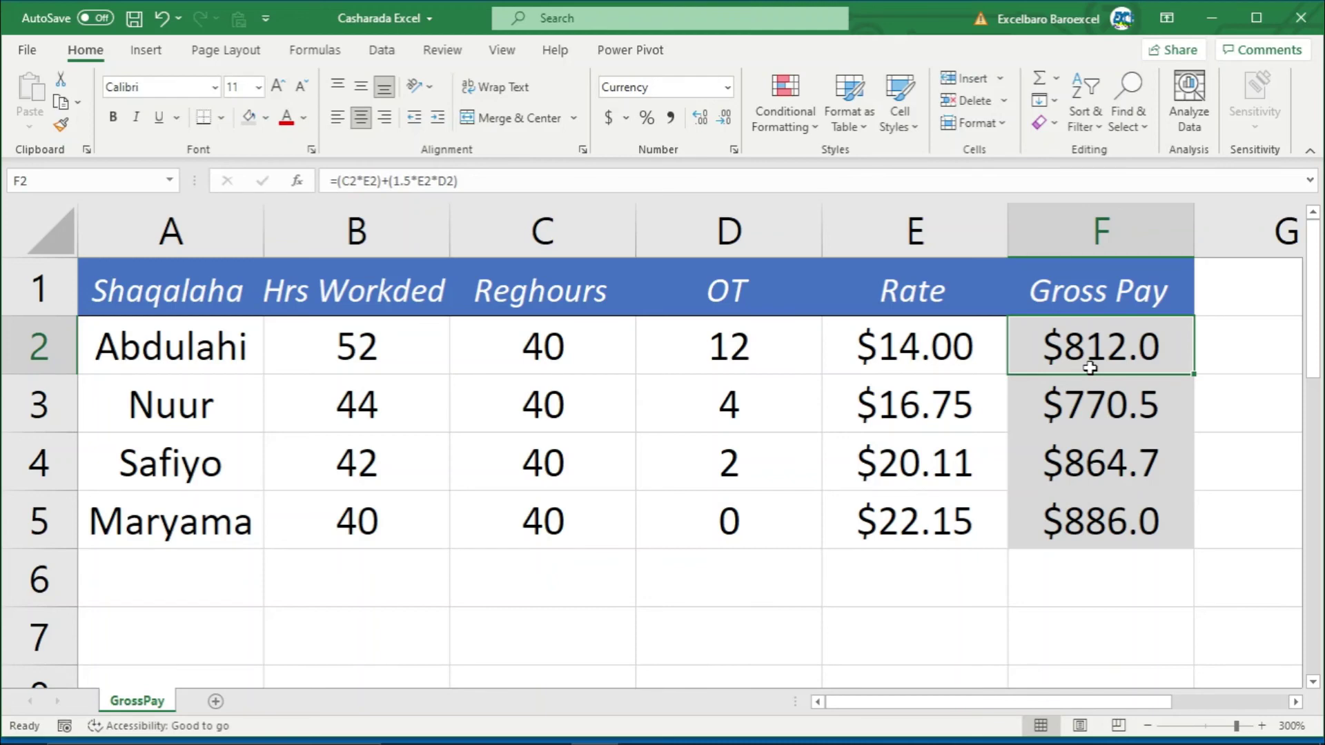
click(799, 561)
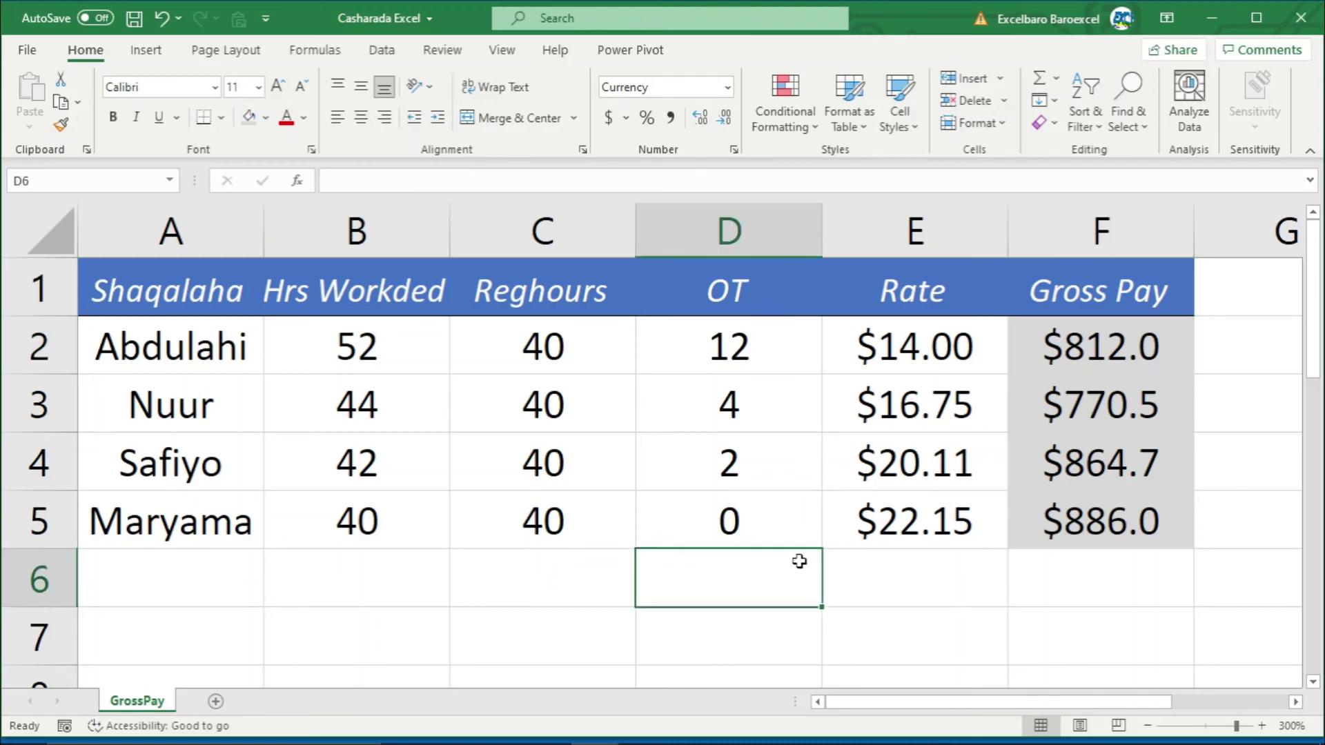
click(1133, 344)
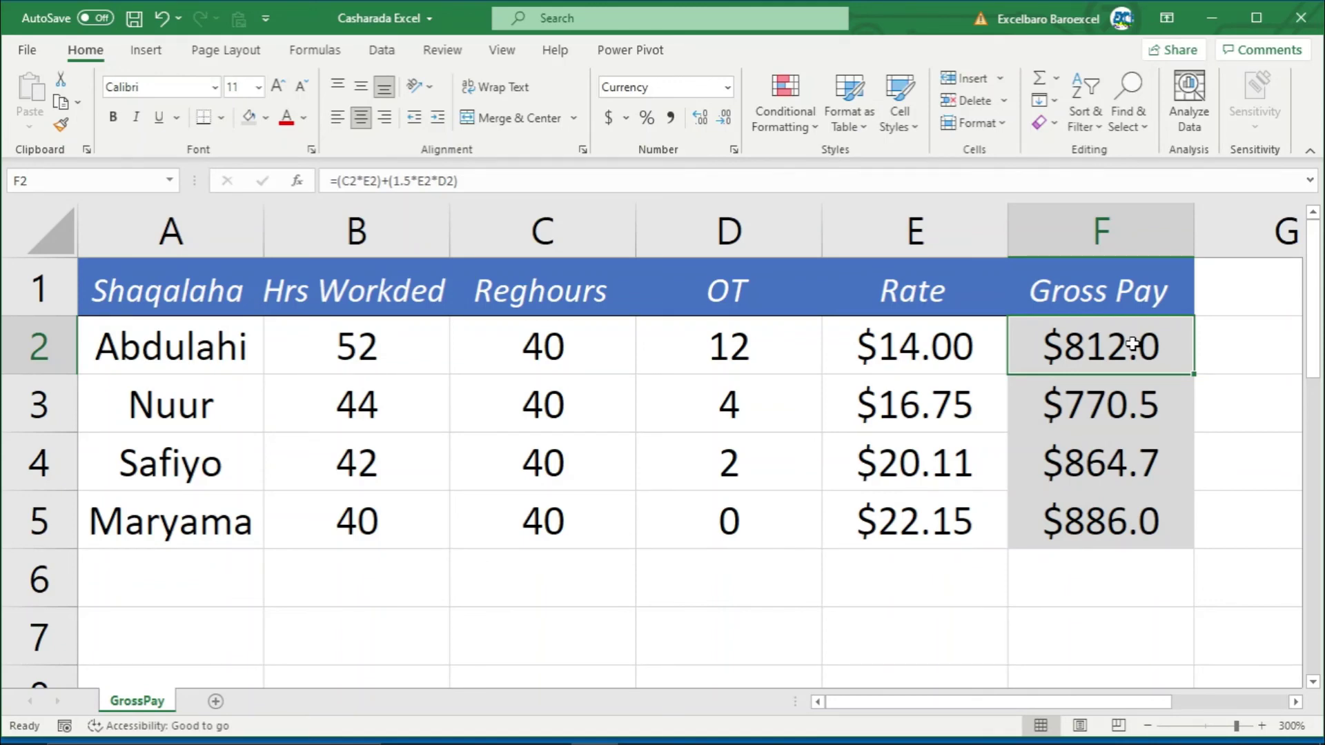
click(141, 355)
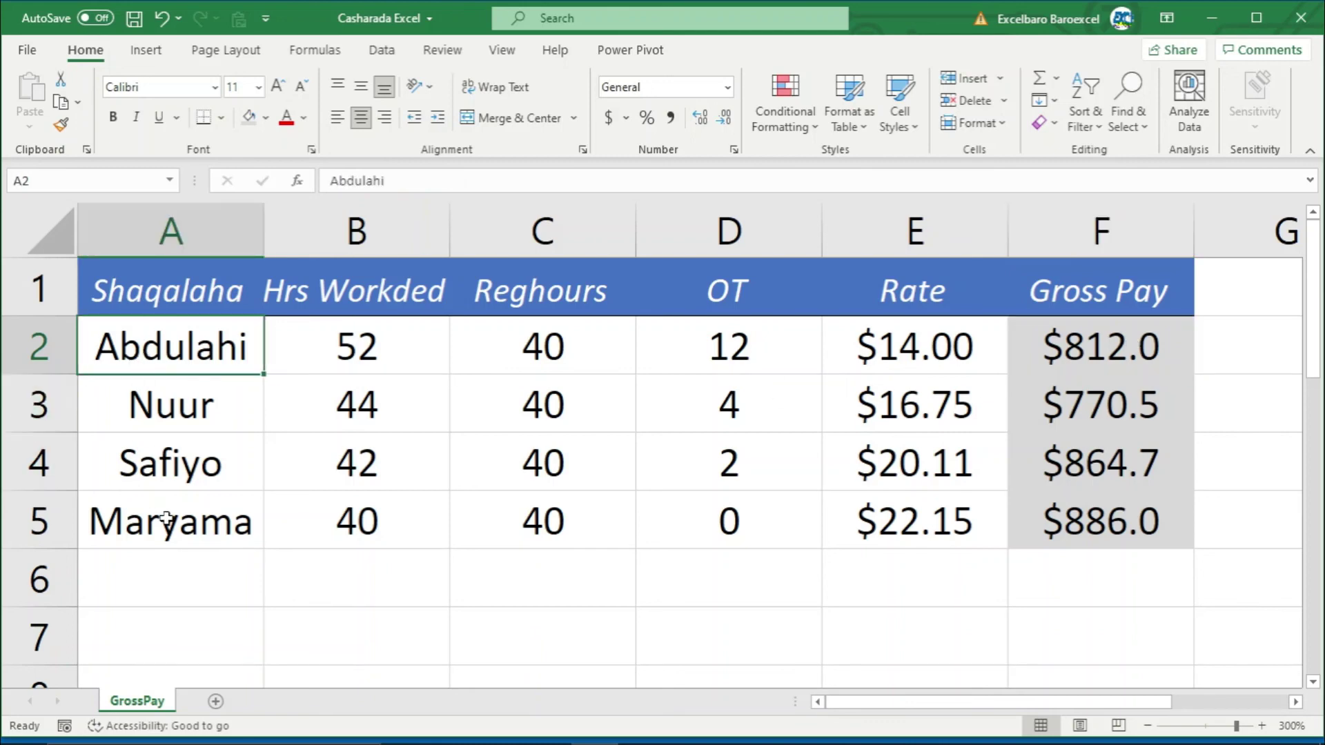
click(167, 518)
click(1144, 367)
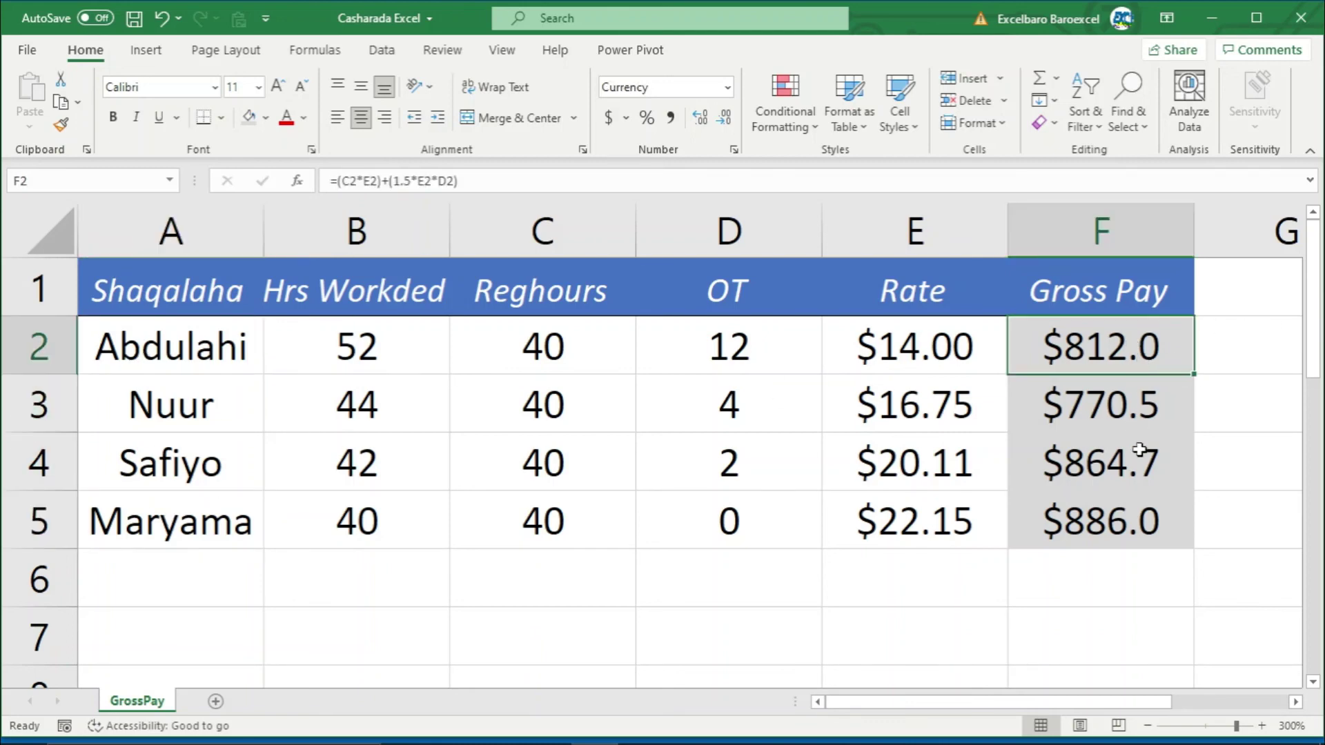
click(1132, 511)
mouse_move(1122, 480)
mouse_down()
mouse_move(1130, 494)
mouse_move(1142, 478)
mouse_up()
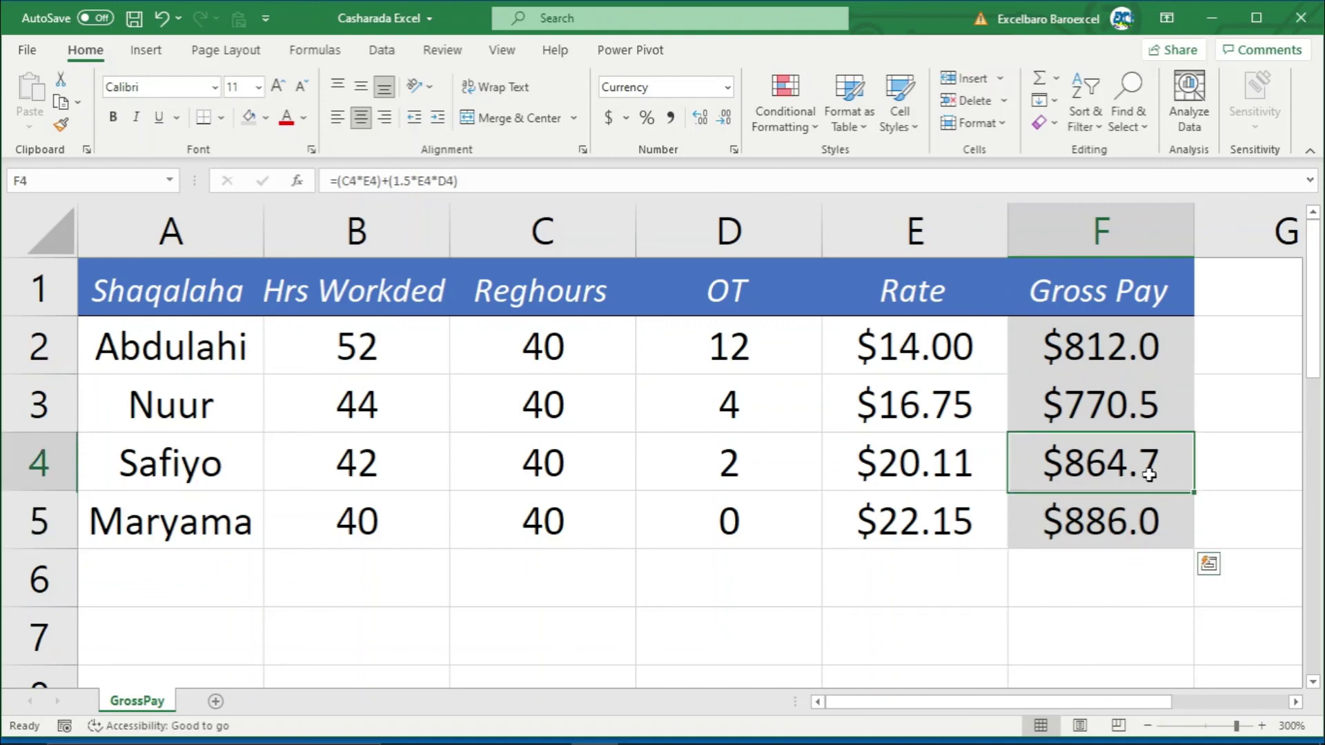
click(1223, 298)
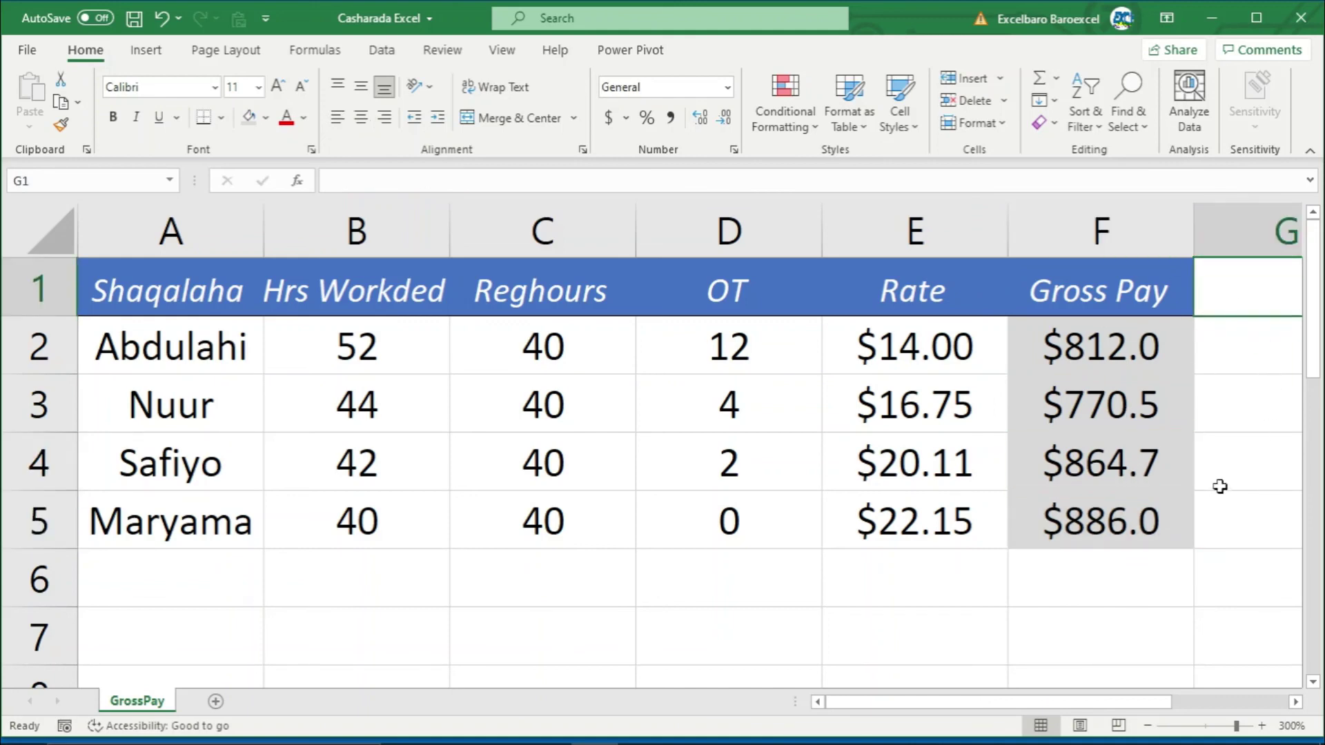